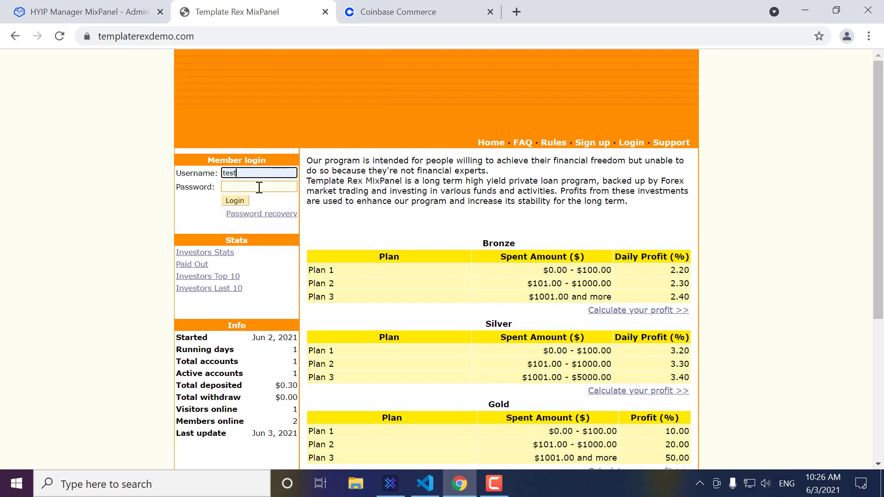
Step: Log in to the Template Rex member account with the saved username and password
click(259, 187)
text(test)
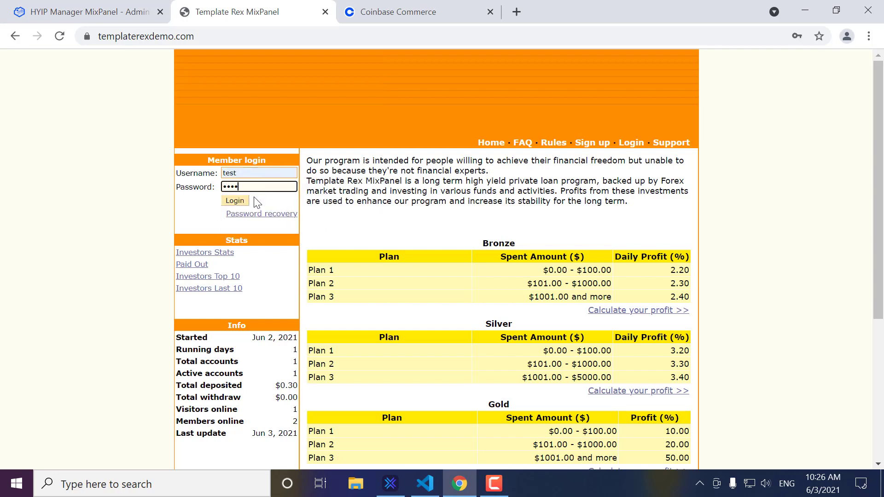
click(239, 200)
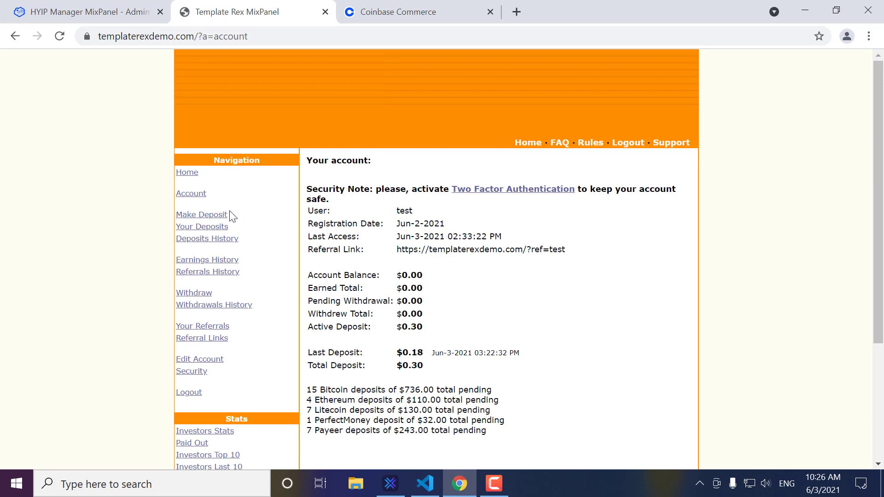
Step: Open the Make Deposit page, point out the Litecoin option, then go to the admin processings list
click(208, 215)
scroll(443, 243, down, 4)
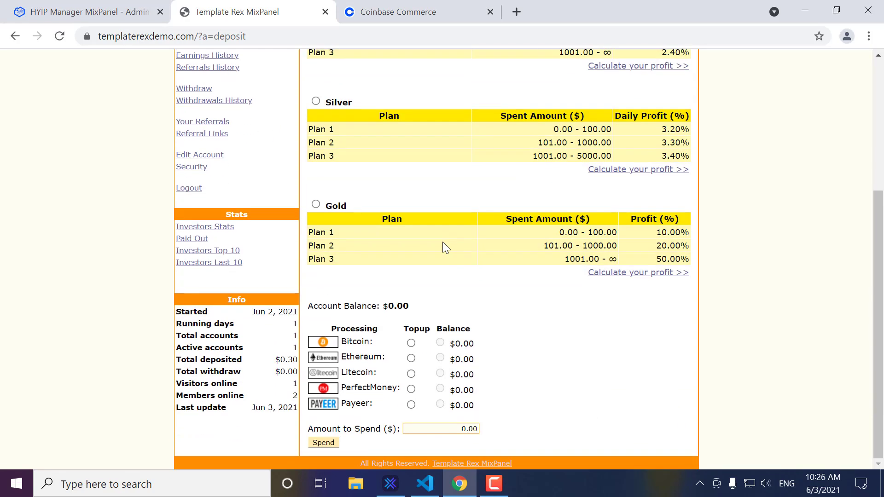
drag(343, 374, 384, 375)
click(387, 377)
click(120, 18)
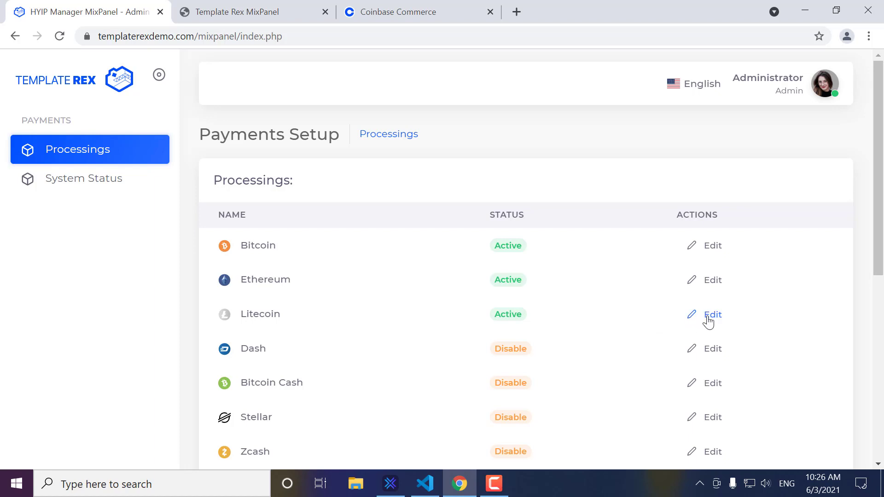
Step: Verify Litecoin is On and processed via Coinbase, check Coinbase balances, then return to deposits
click(705, 315)
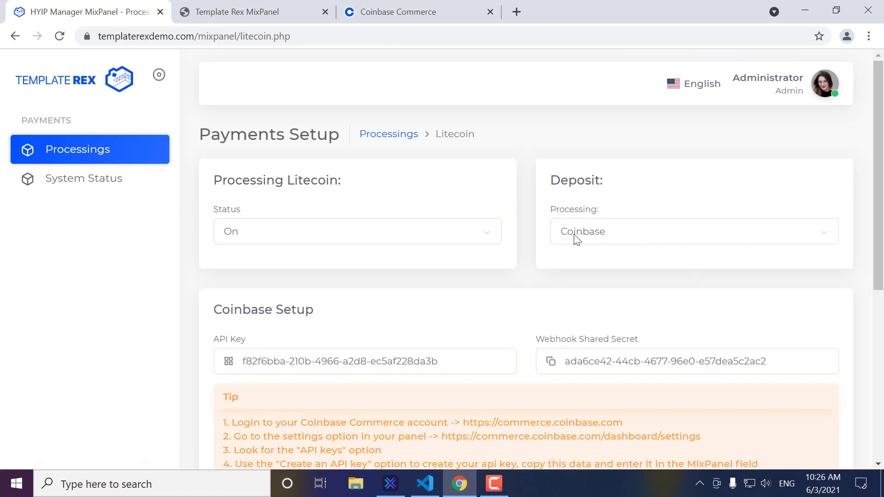
click(417, 13)
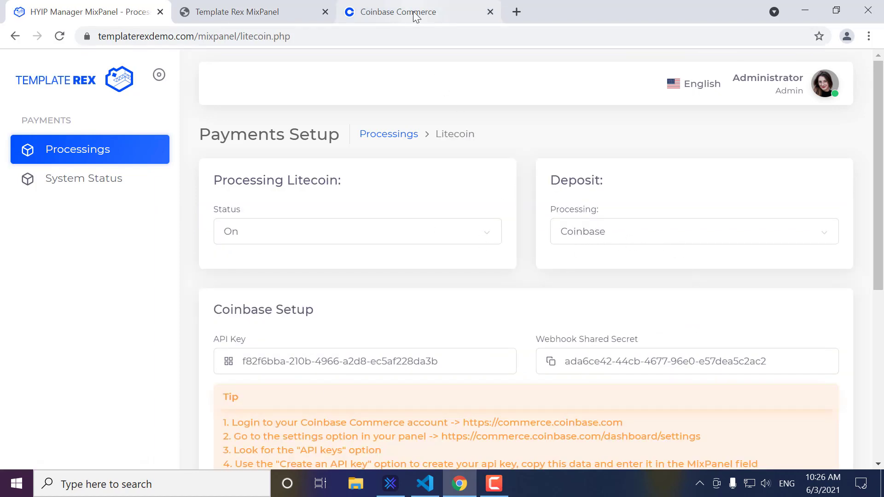
click(244, 12)
scroll(405, 205, up, 3)
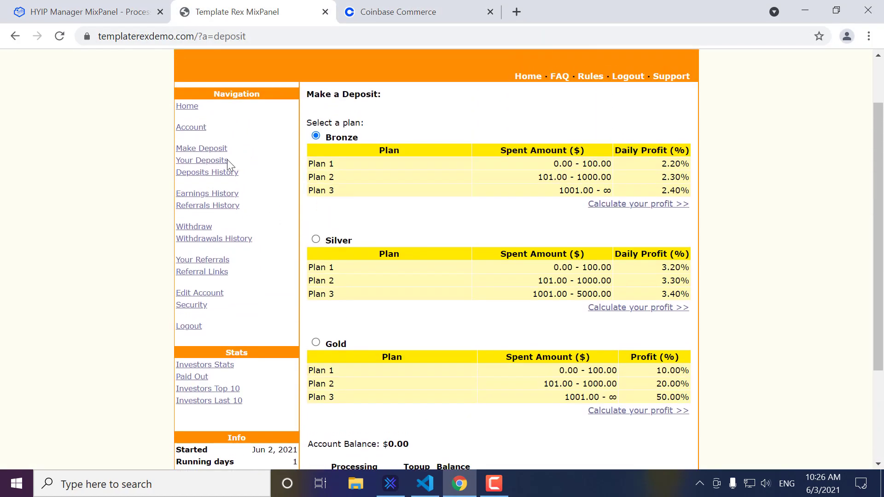
click(216, 165)
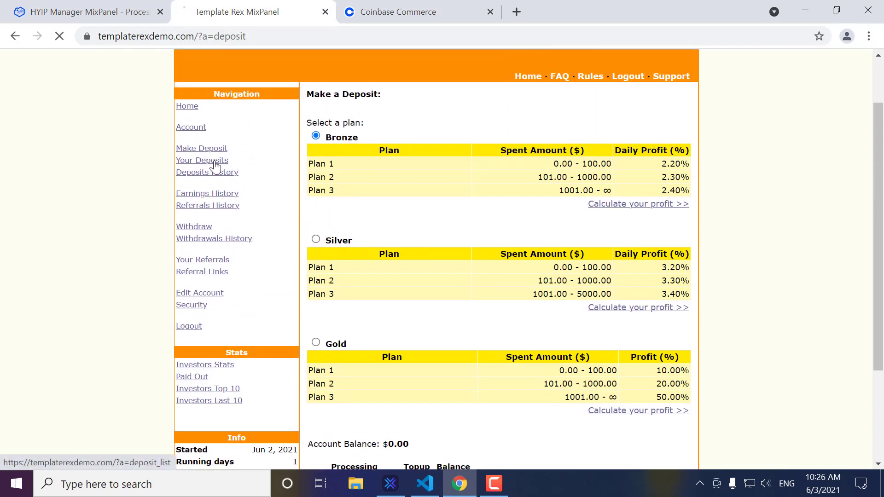
scroll(544, 238, down, 3)
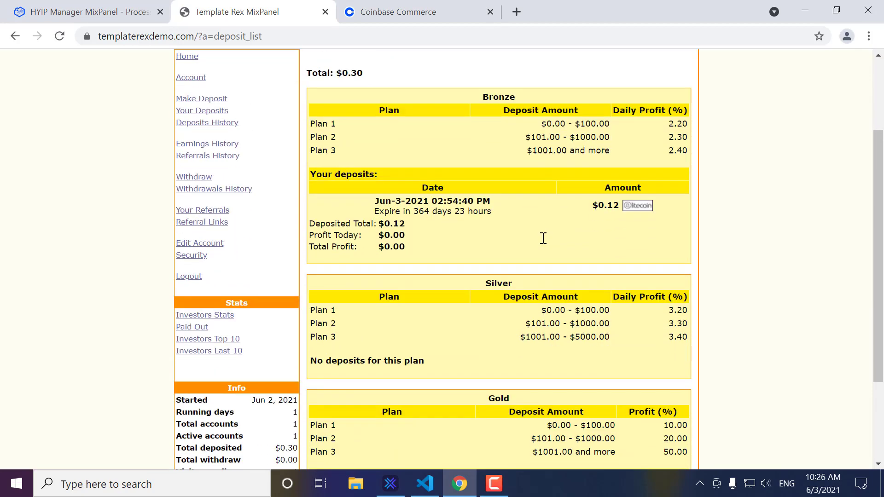
scroll(608, 249, down, 2)
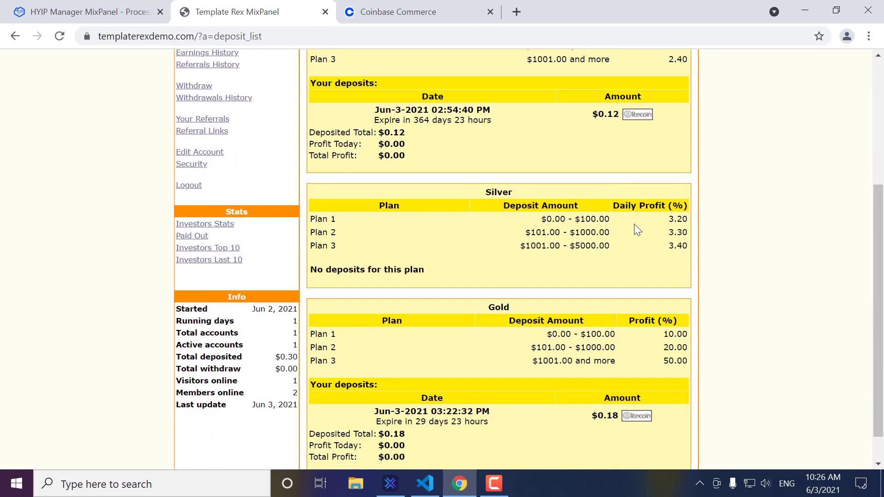
scroll(316, 136, up, 3)
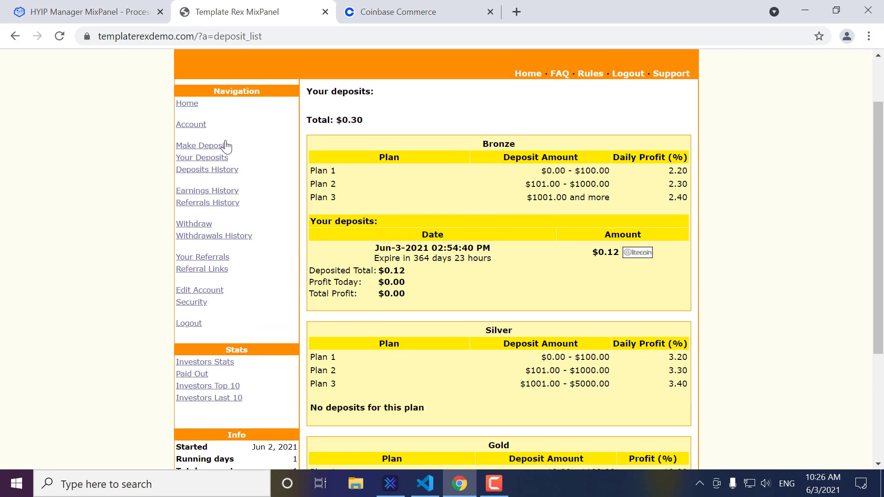
click(223, 147)
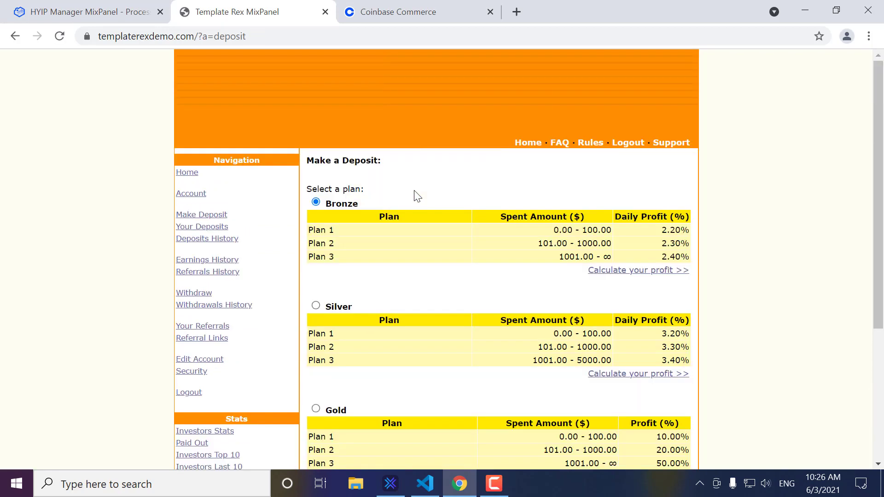
Step: Submit a $0.14 Silver-plan Litecoin deposit and open its Coinbase order status page
scroll(417, 195, down, 1)
scroll(466, 239, down, 3)
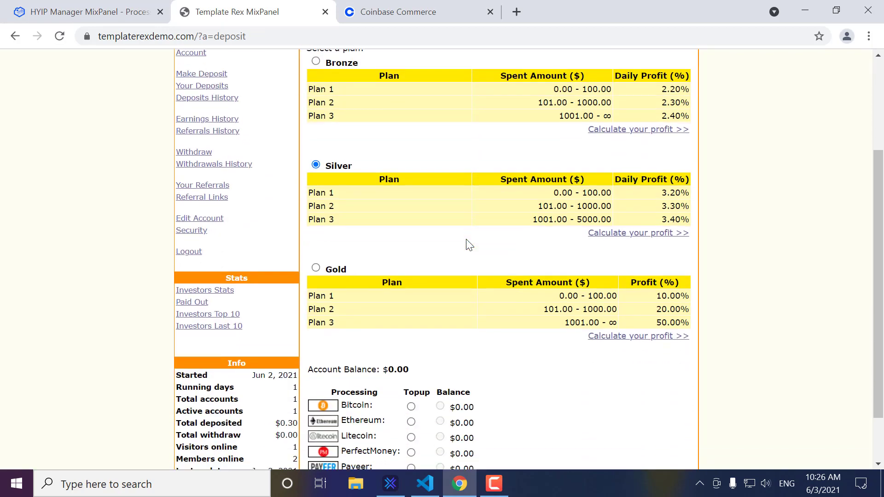
click(411, 374)
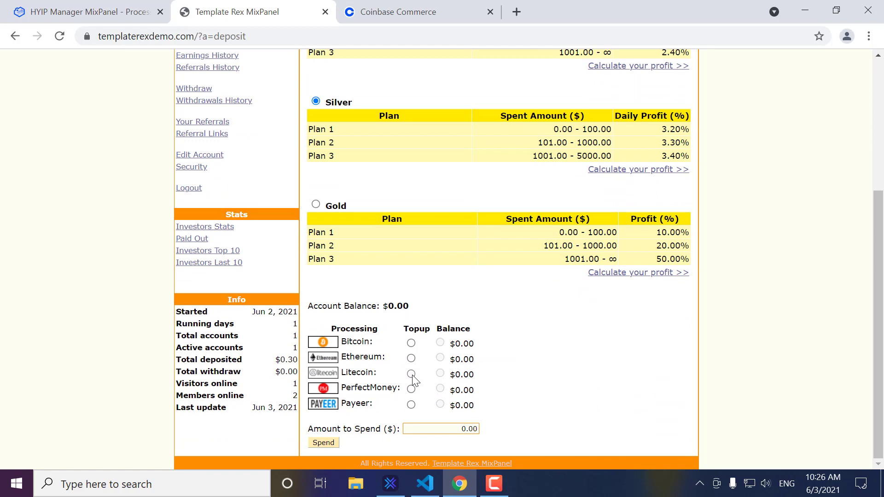
double_click(471, 429)
text(0.14)
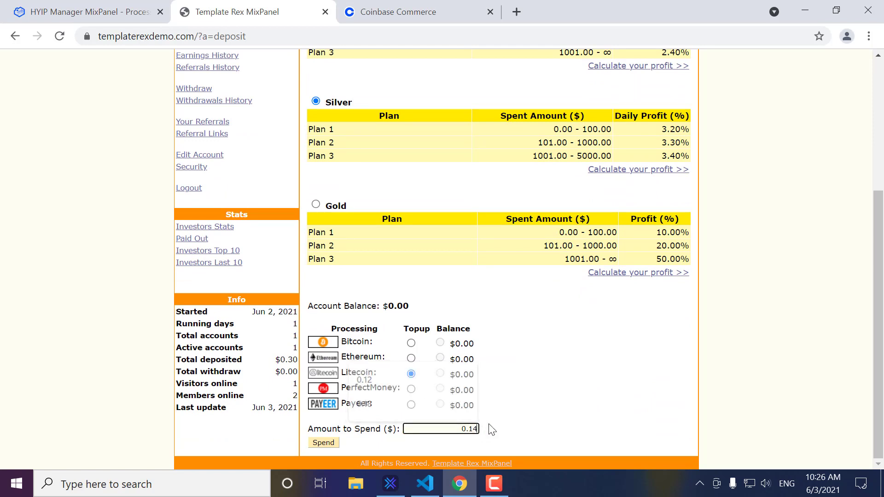
click(330, 444)
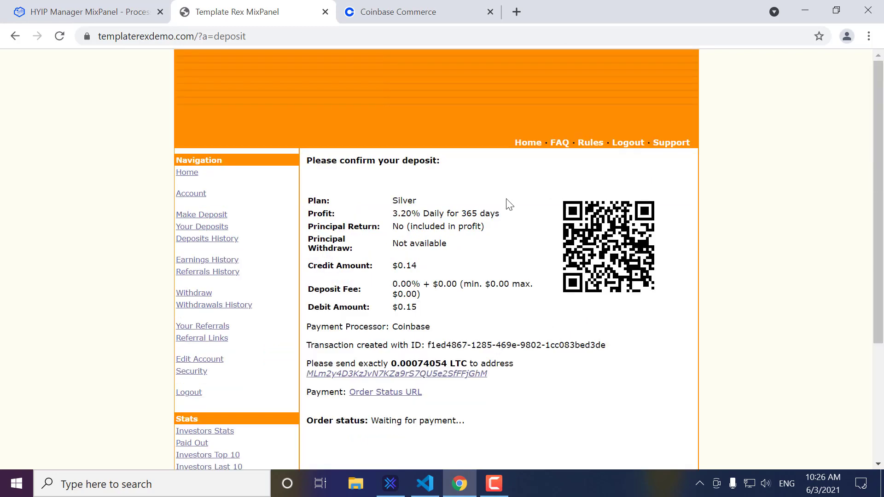
scroll(521, 260, down, 3)
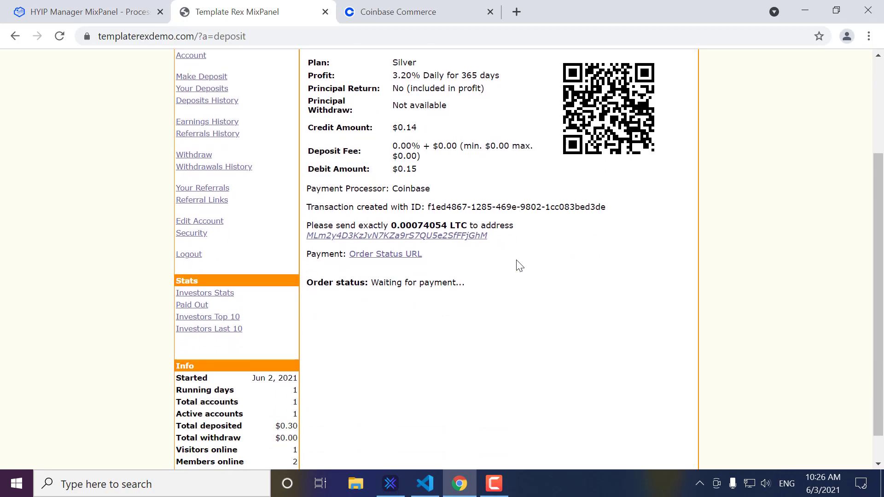
click(404, 255)
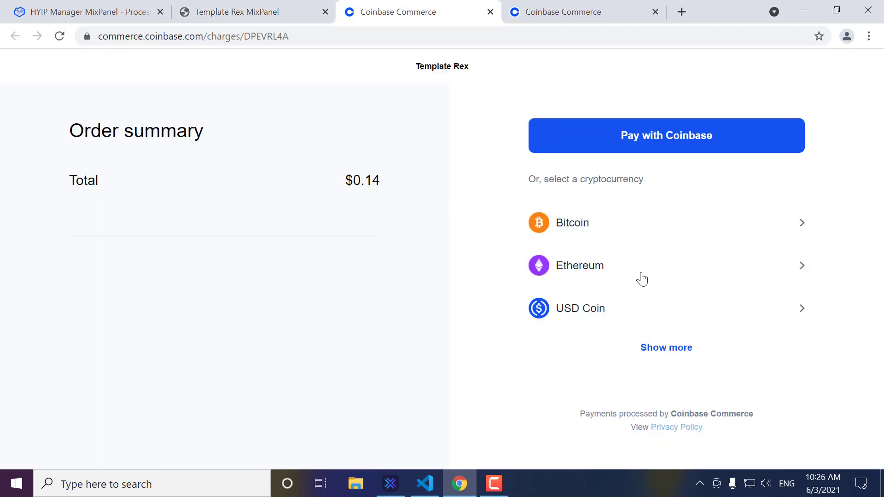
Step: Pay the Coinbase charge in Litecoin (0.00074054 LTC), compare with the deposit, then close the charge
click(651, 350)
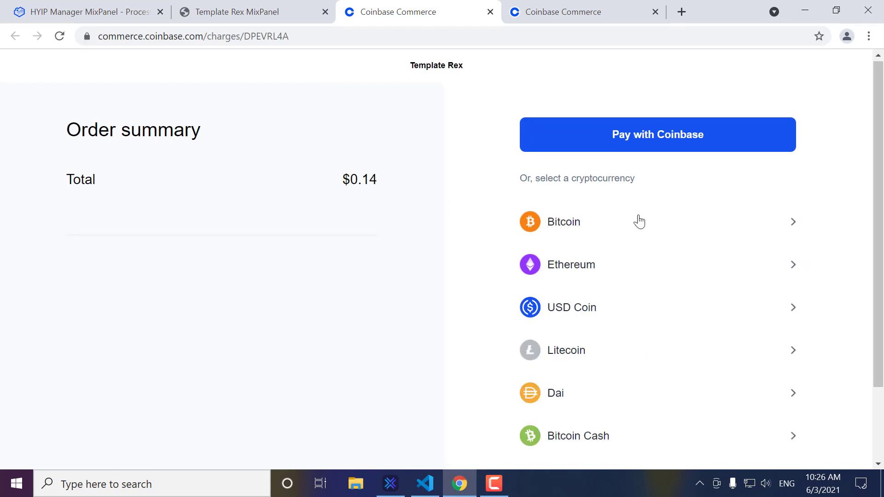
scroll(631, 249, down, 2)
click(615, 285)
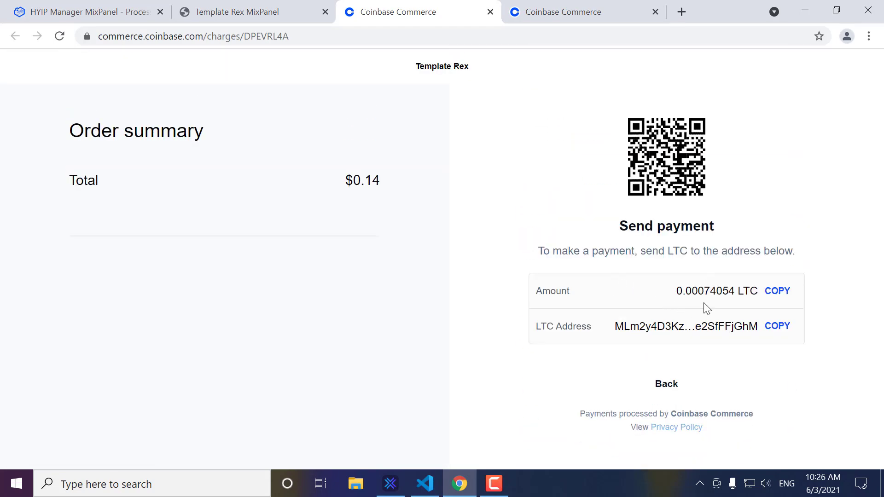
click(260, 11)
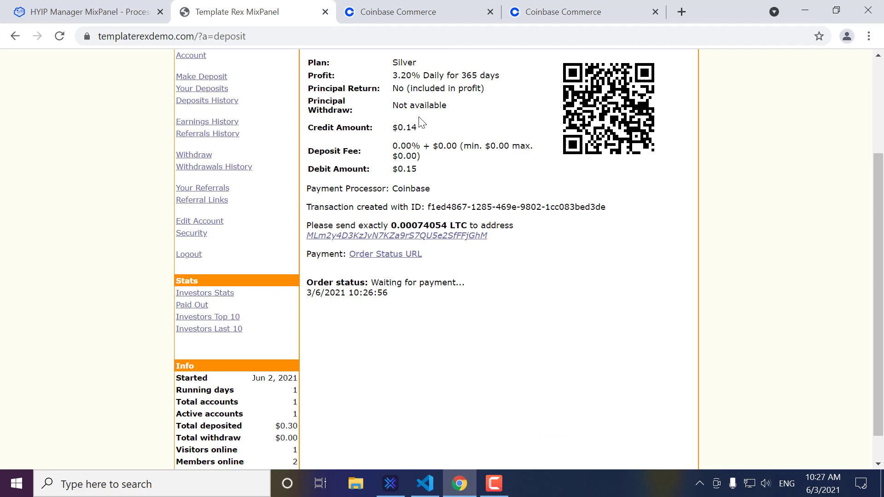
click(419, 13)
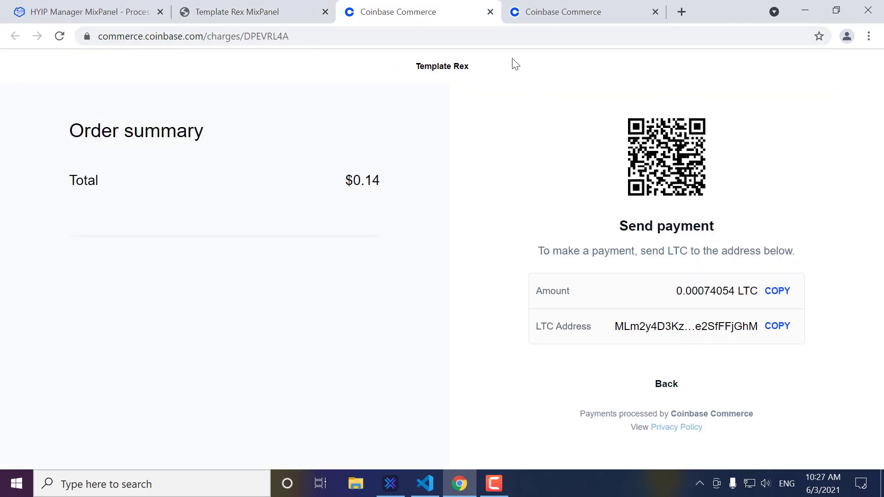
click(491, 11)
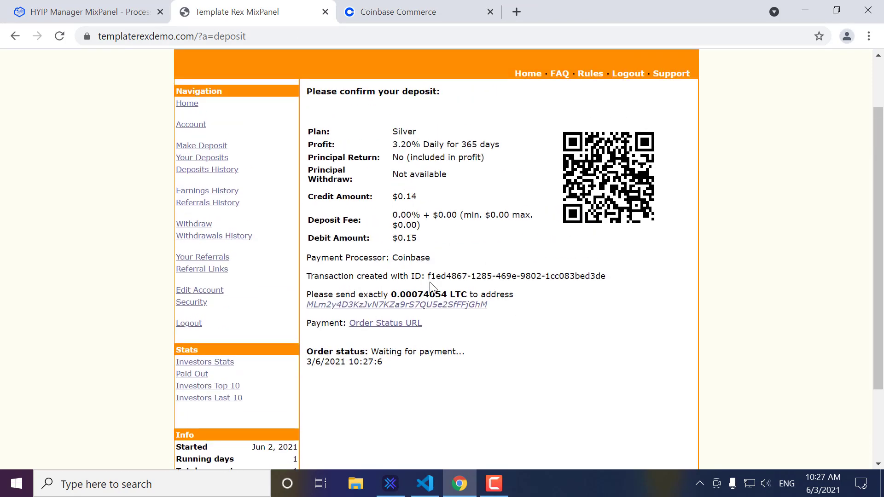
Step: Start an Exodus Litecoin send with the copied amount of 0.00074054 LTC
drag(394, 295, 448, 295)
key(ctrl+c)
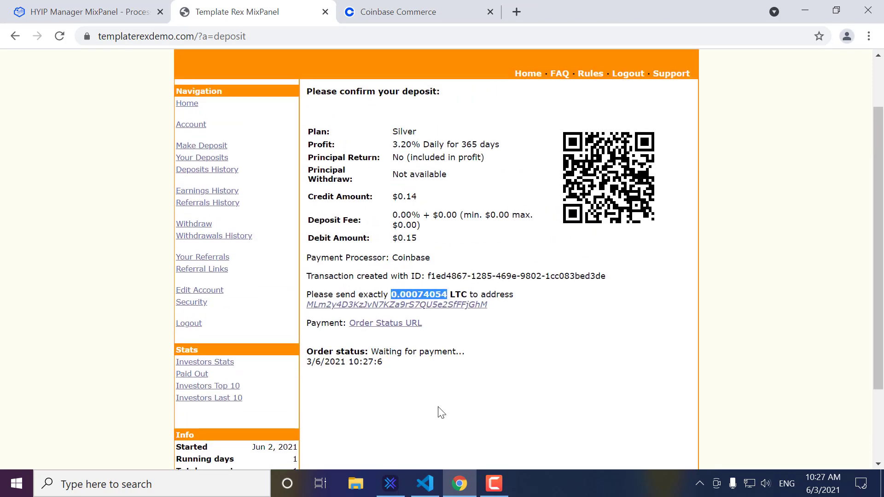
click(404, 487)
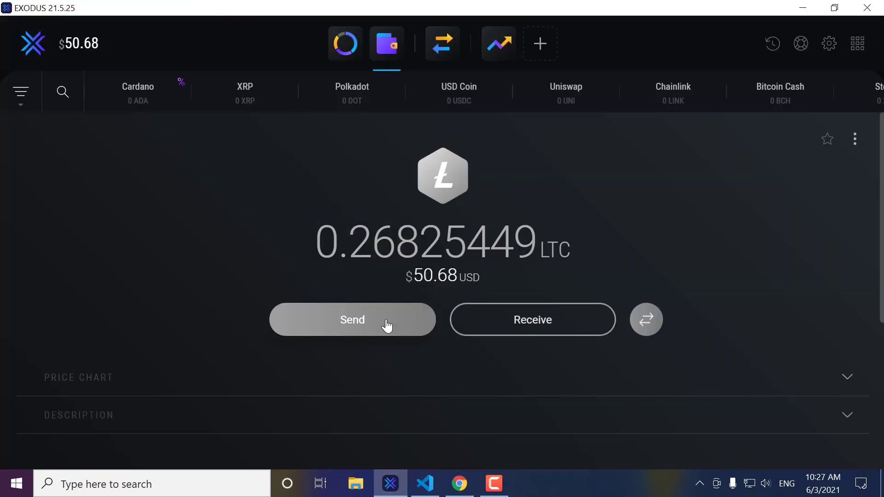
click(386, 325)
click(364, 249)
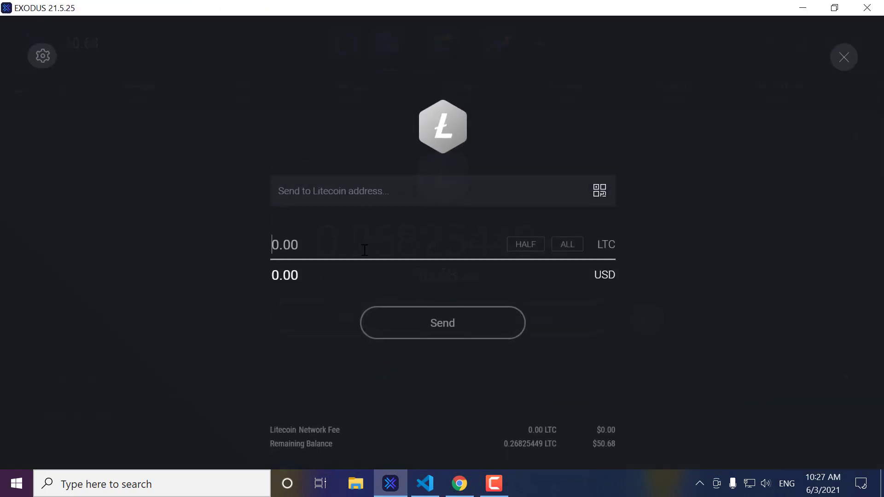
key(ctrl+v)
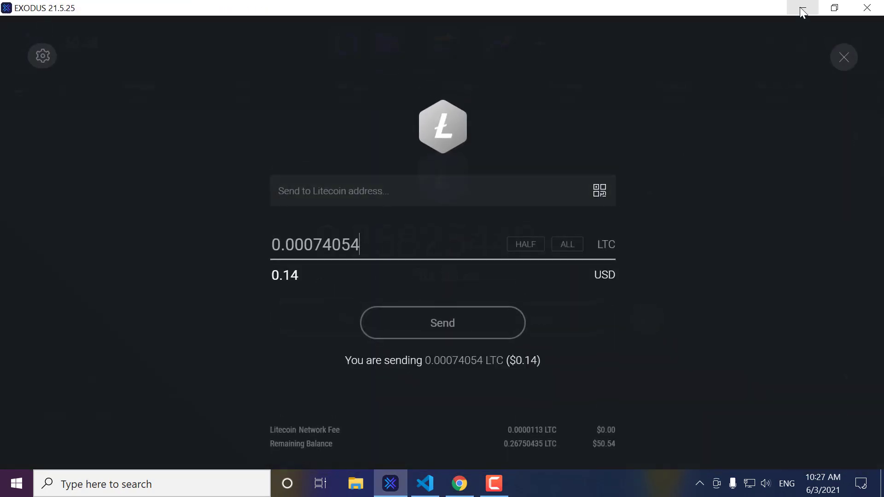
Step: Copy the deposit's Litecoin address in as the recipient and proceed to review the payment
click(801, 7)
drag(308, 304, 487, 305)
key(ctrl+c)
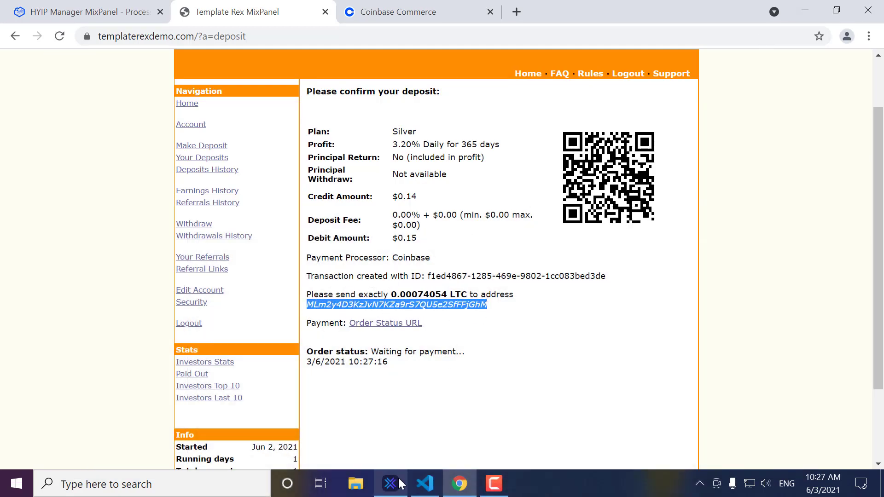
click(397, 479)
key(ctrl+v)
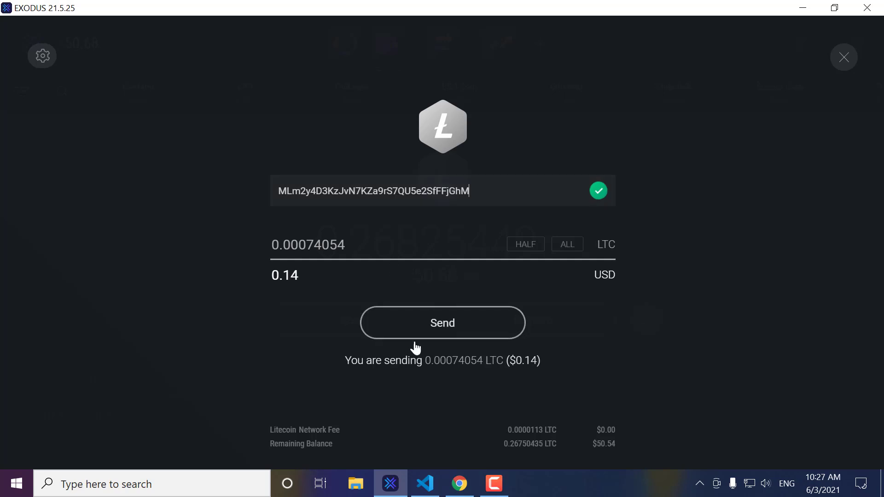
click(443, 329)
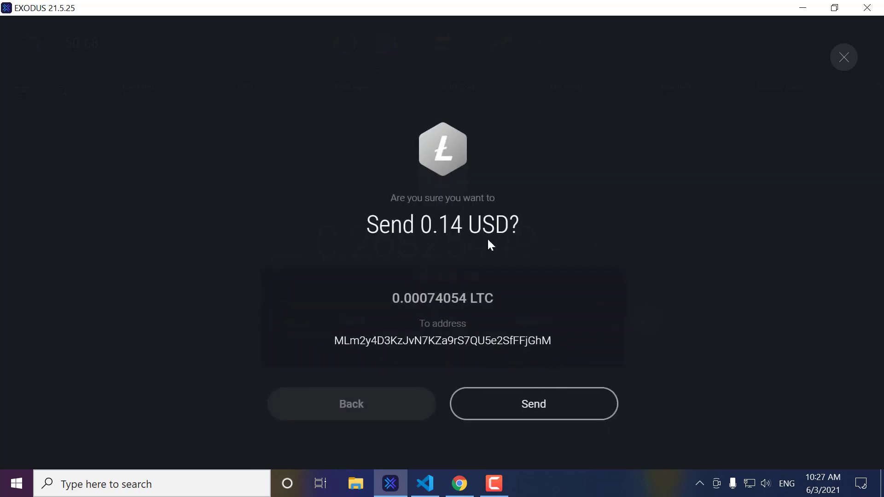
Step: Confirm sending 0.00074054 LTC, dismiss the success message, and return to the deposit page
click(392, 479)
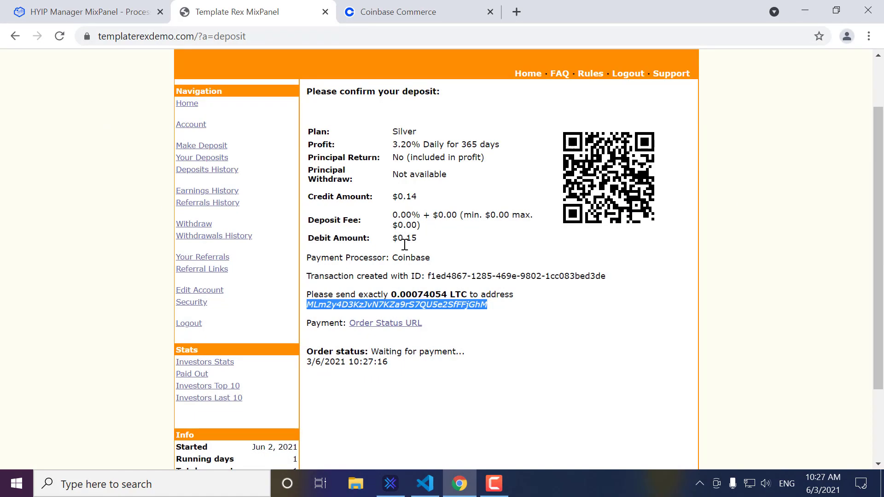
click(389, 483)
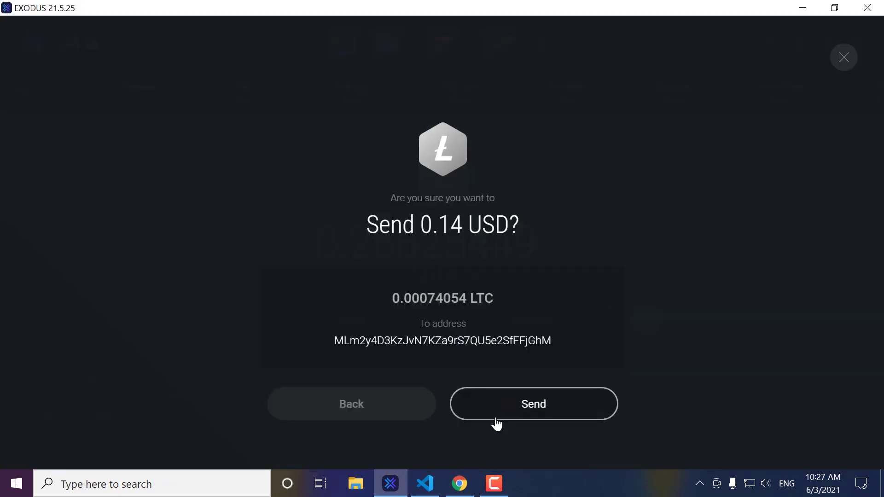
click(497, 423)
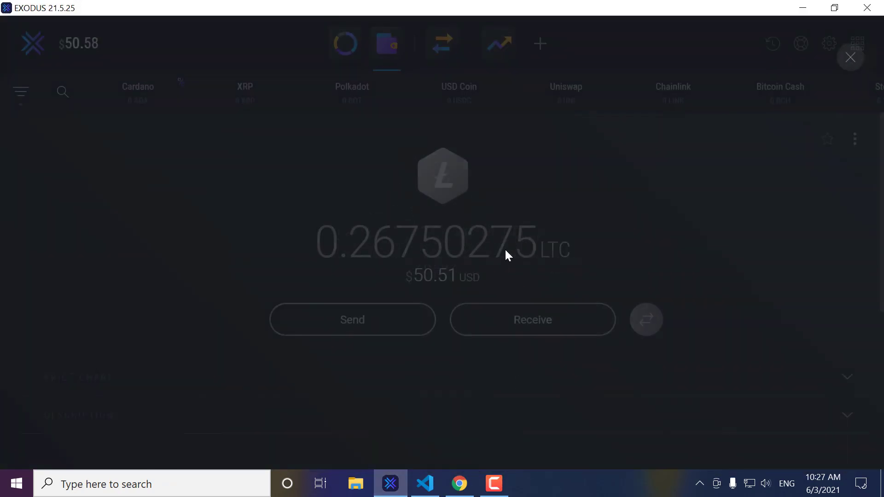
click(451, 331)
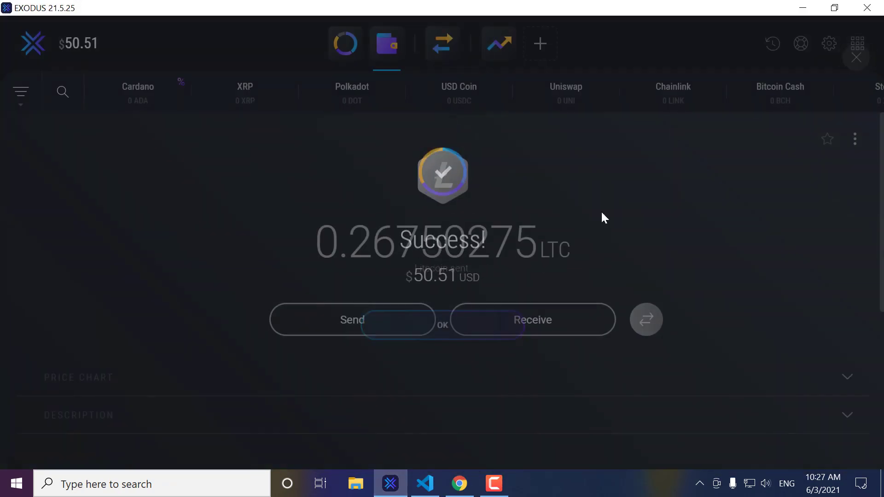
click(801, 8)
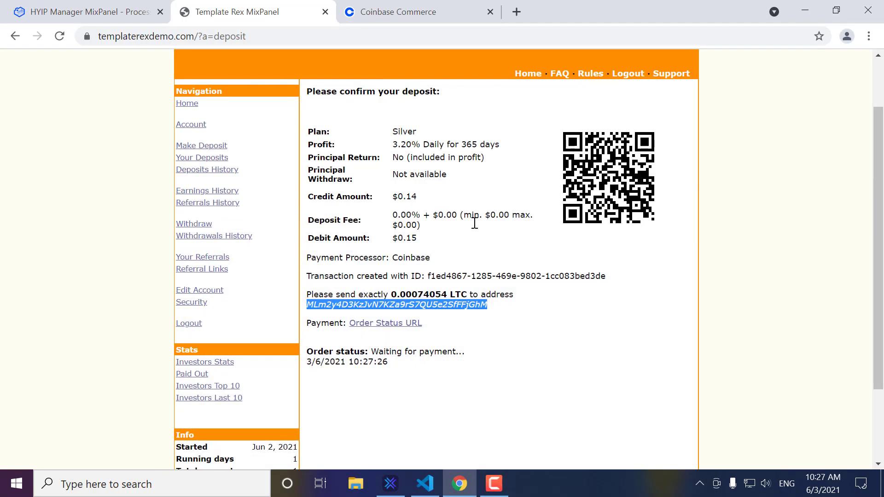
click(510, 307)
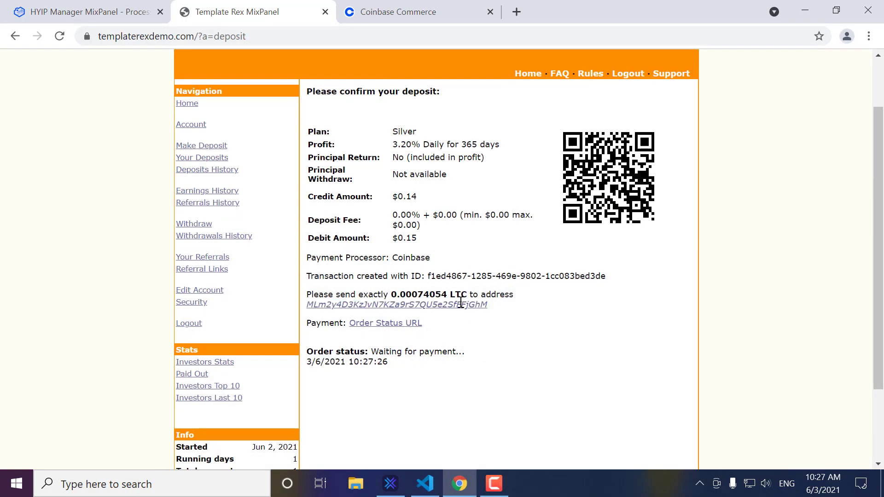
click(405, 325)
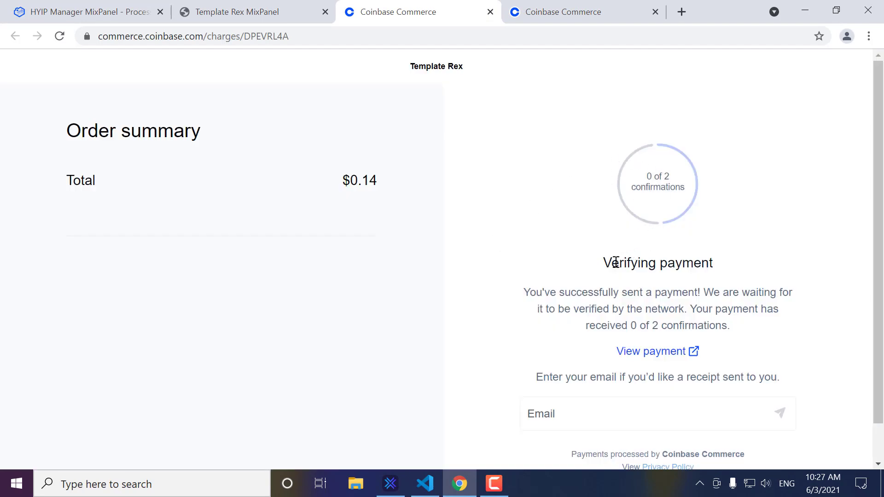
drag(616, 263, 636, 263)
click(705, 258)
click(490, 12)
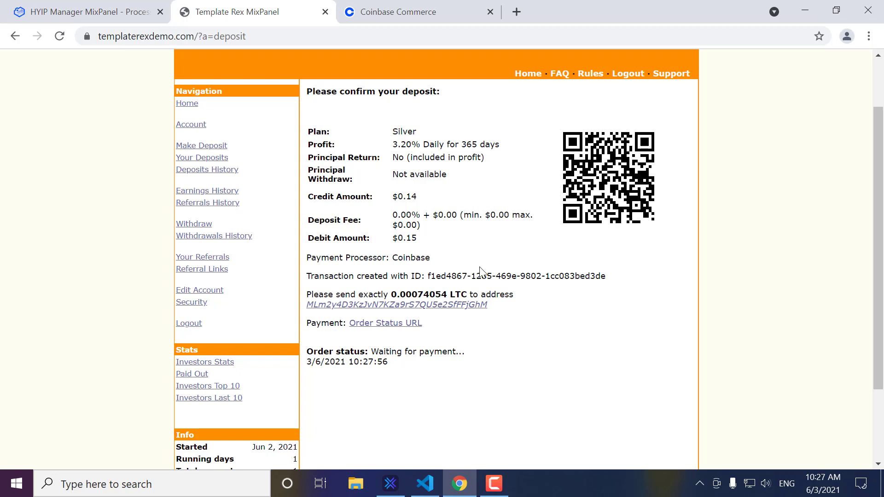
Step: Open a new incognito window and load templaterexdemo.com
click(869, 36)
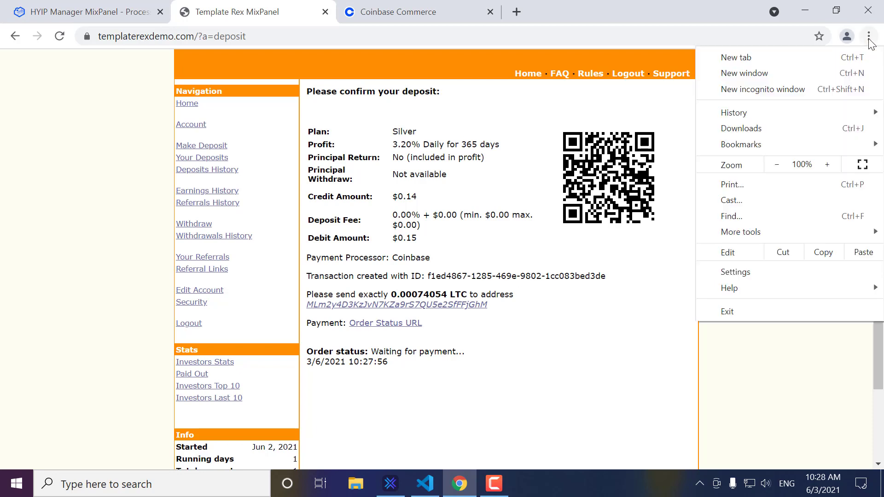
click(809, 88)
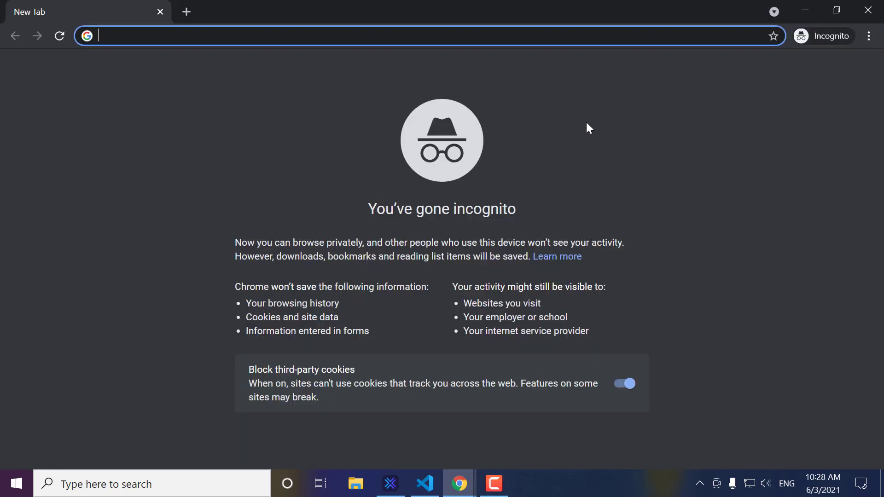
text(templaterexdemo.com)
key(Return)
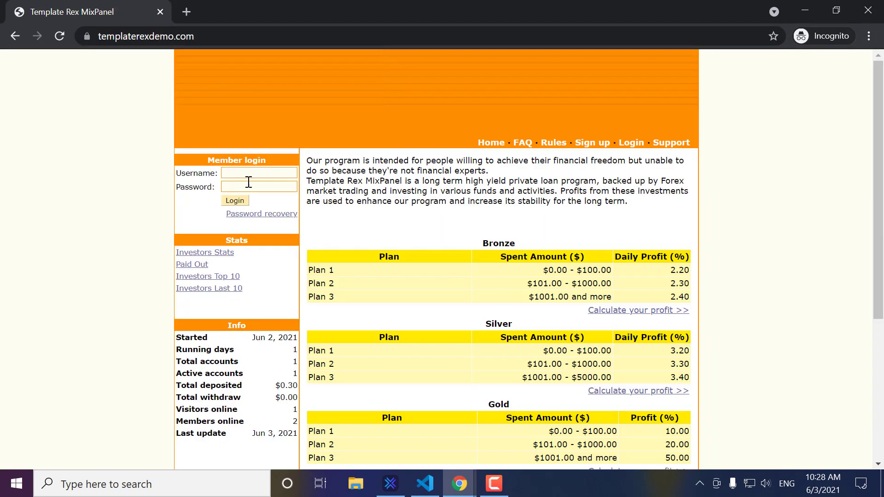
Step: Sign in to the admin dashboard with the admin username and password
click(251, 173)
text(a)
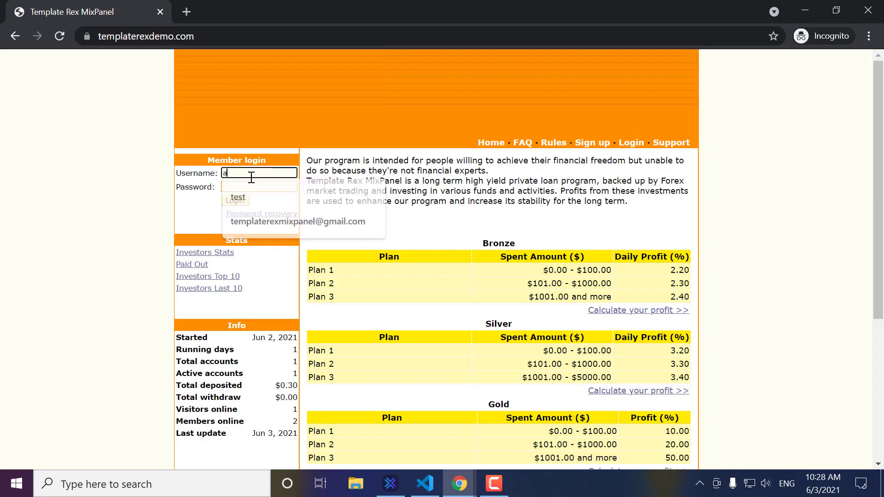
text(dmin123)
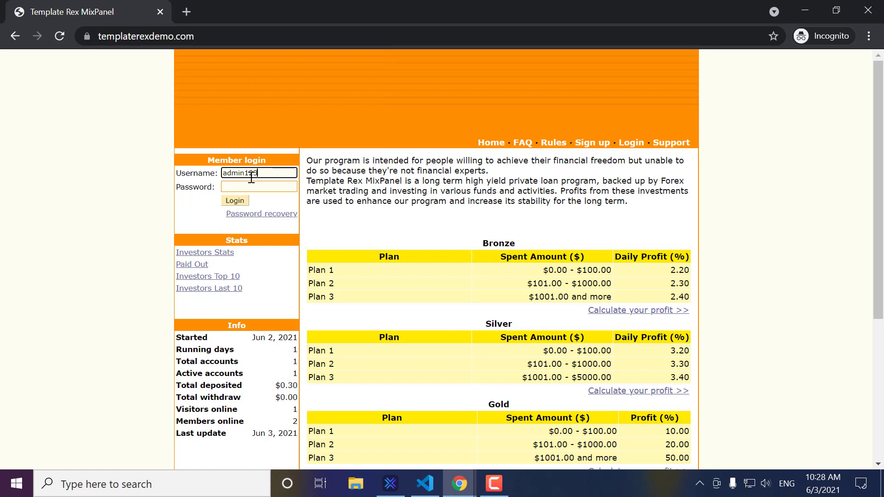
click(250, 187)
key(Return)
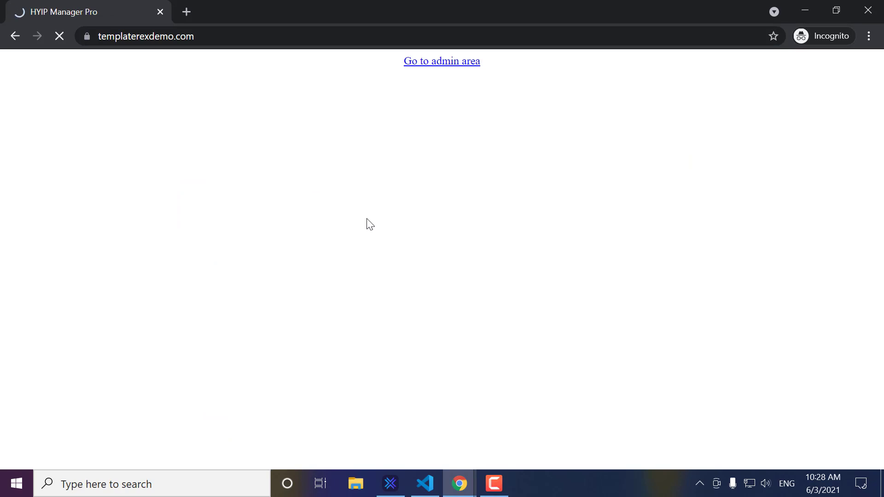
scroll(203, 294, down, 1)
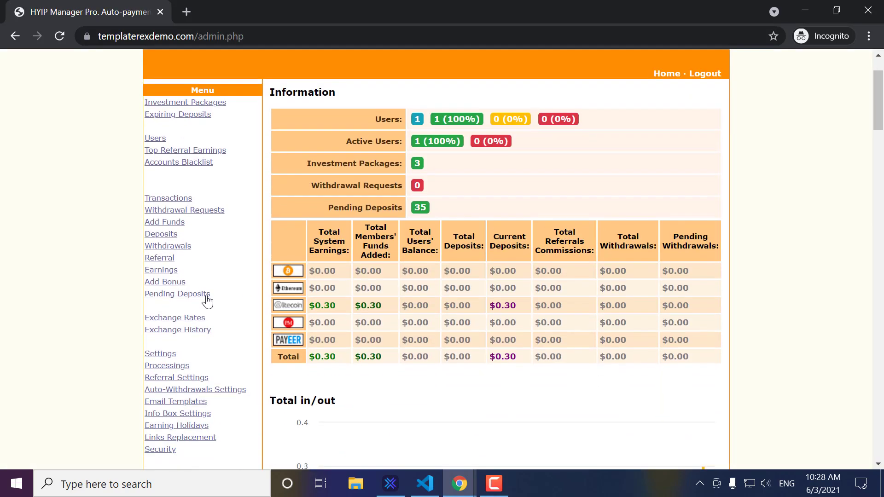
Step: Review the $0.14 Silver Litecoin deposit under Pending Deposits, then return to the member deposit page
click(205, 298)
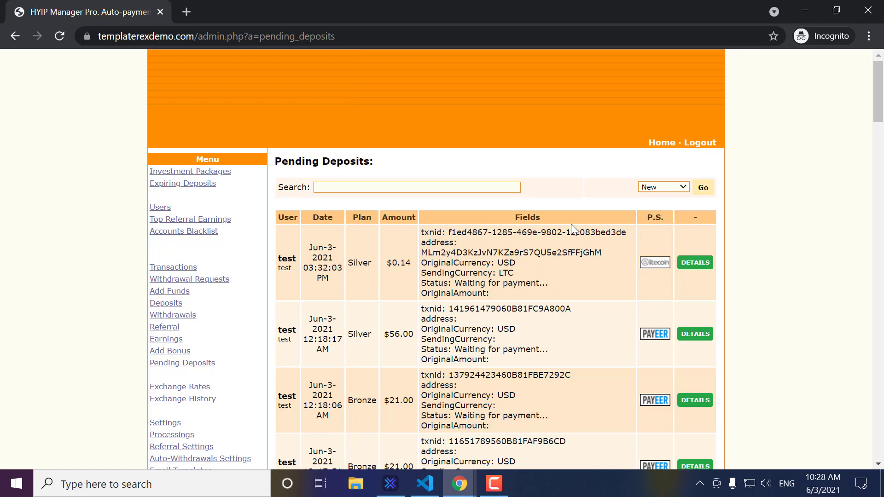
click(803, 15)
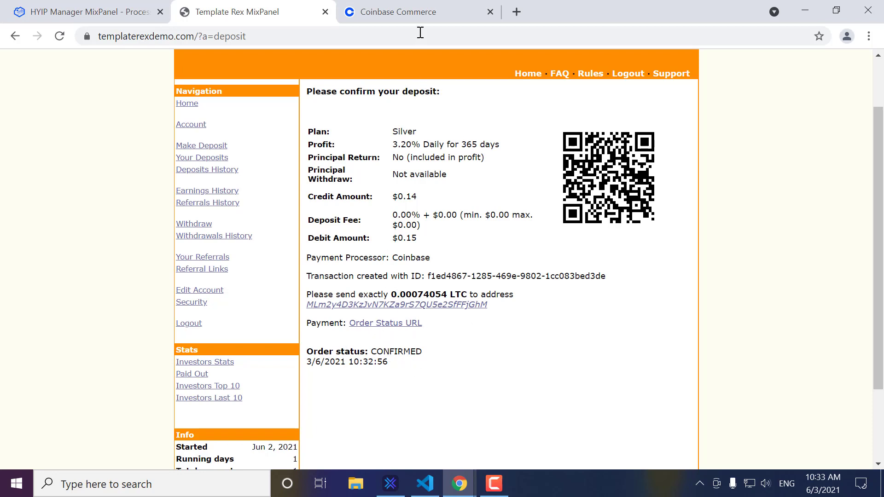
Step: Refresh the Coinbase Commerce dashboard to see the 0.000741 LTC ($0.14) balance
click(418, 15)
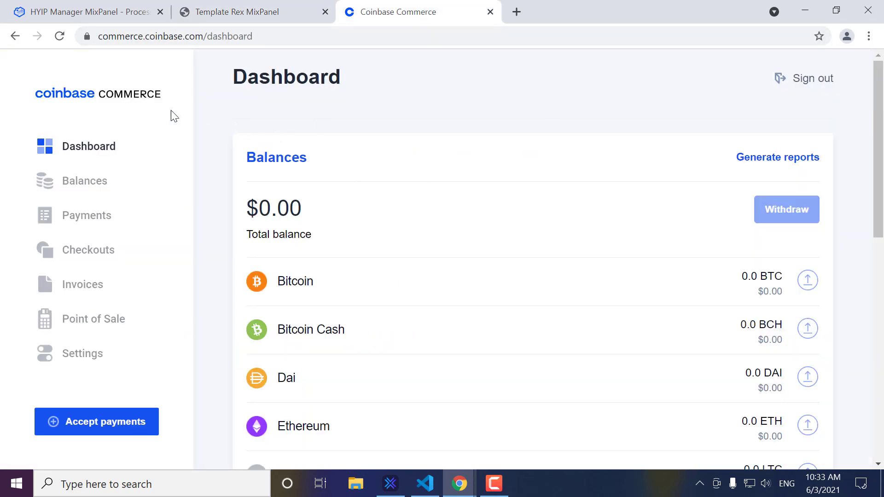
click(59, 37)
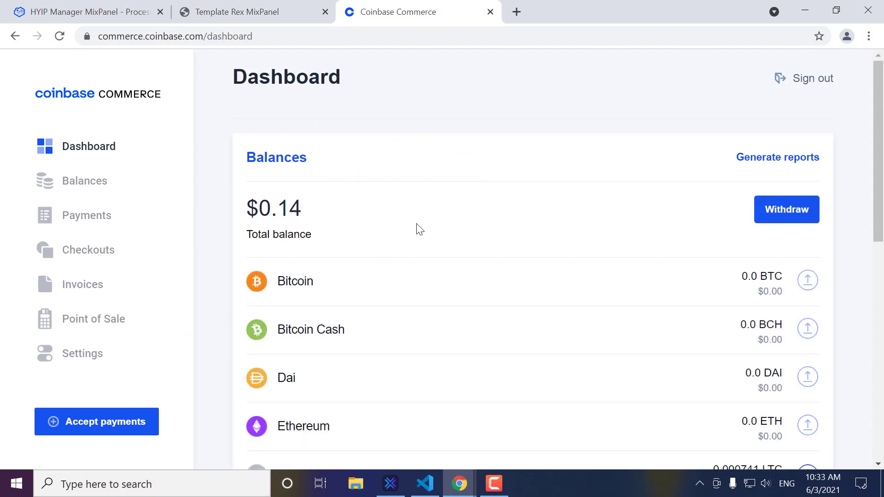
scroll(417, 228, down, 3)
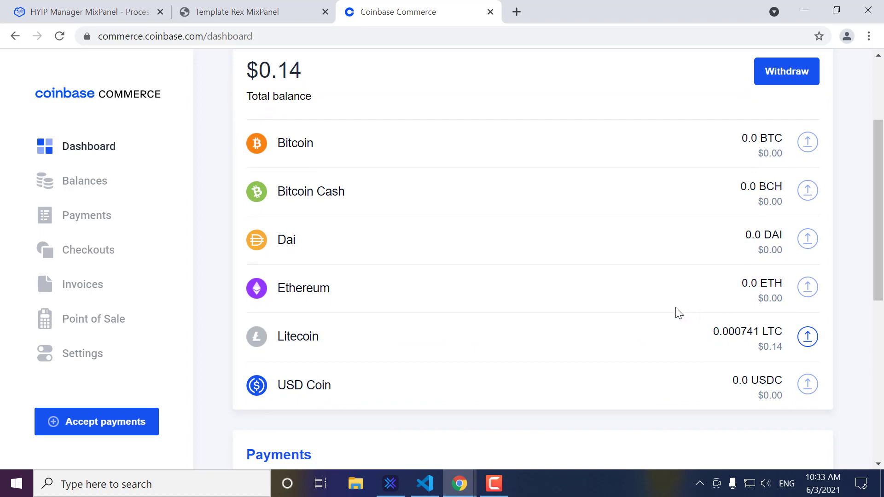
scroll(552, 230, up, 3)
Step: Open the deposit's order status showing Payment Complete for $0.14, then close it
click(287, 21)
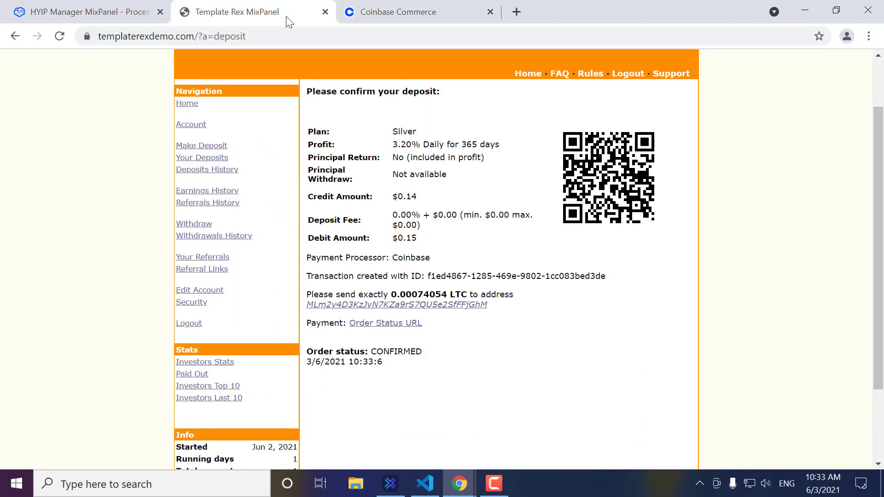
click(417, 325)
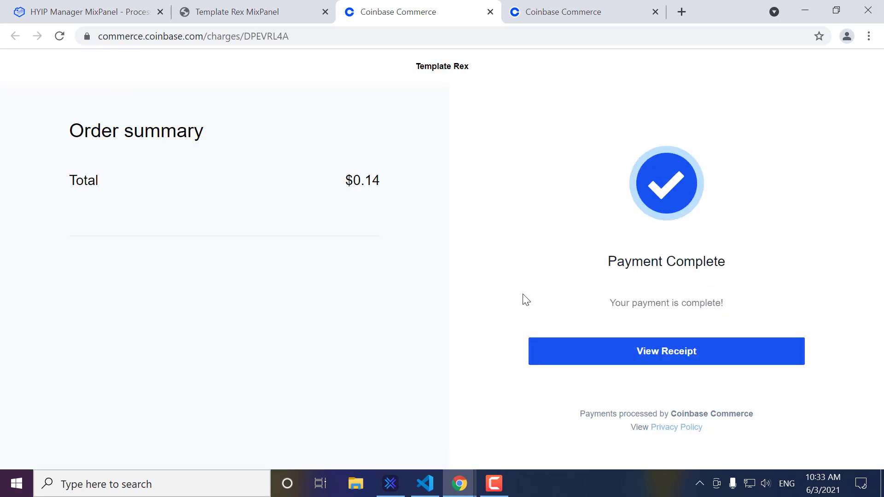
click(490, 12)
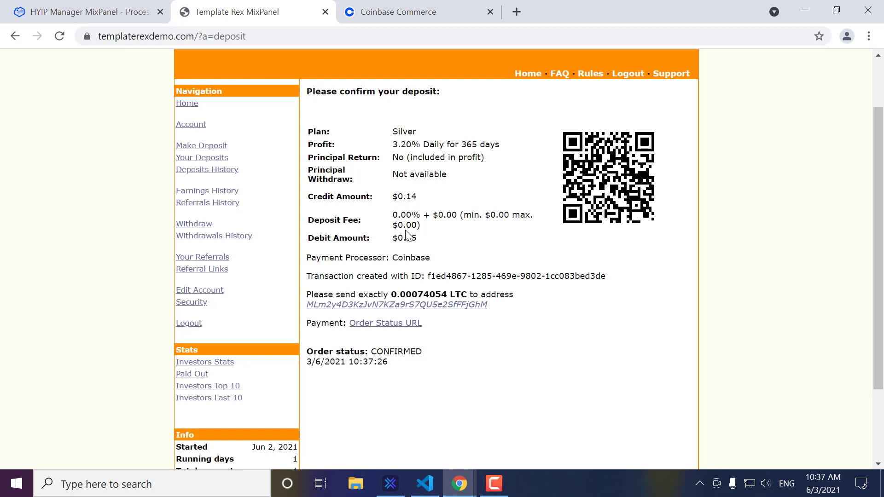
Step: Review Your Deposits and open Deposits History with the $0.14 Silver, $0.18 Gold and $0.12 Bronze deposits
click(203, 160)
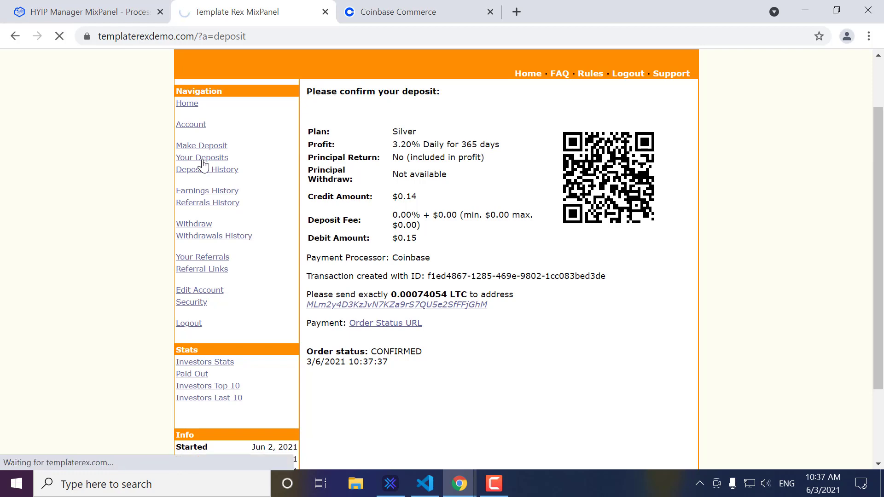
scroll(629, 245, down, 4)
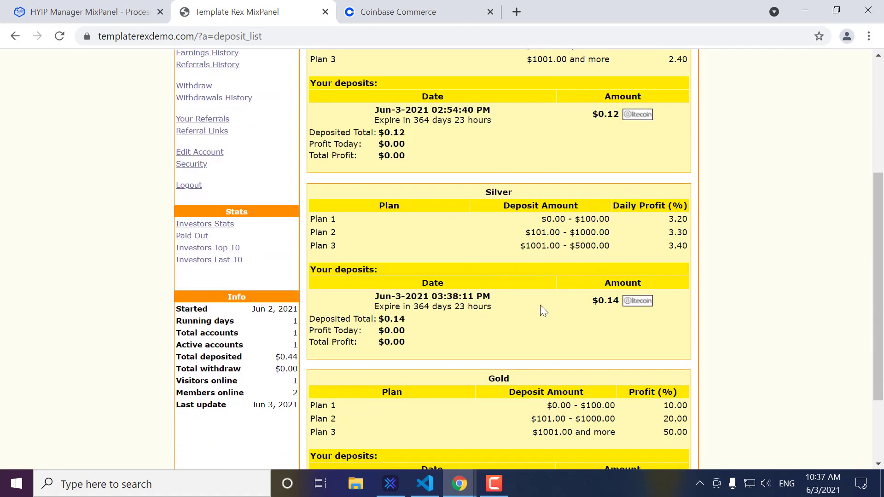
scroll(561, 292, up, 1)
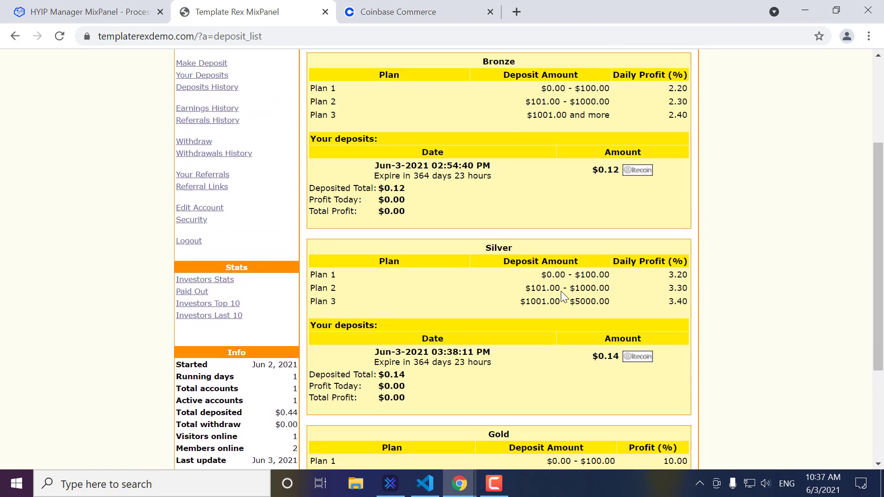
scroll(561, 291, up, 2)
click(221, 174)
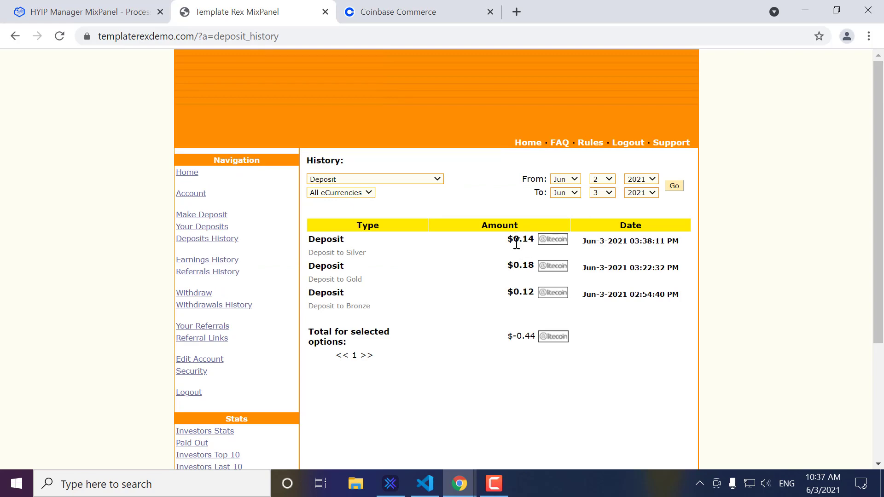
click(461, 496)
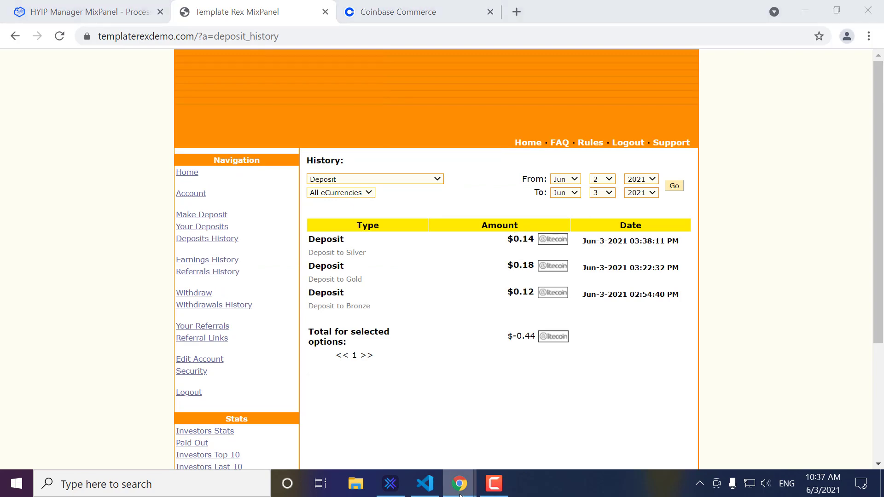
click(505, 444)
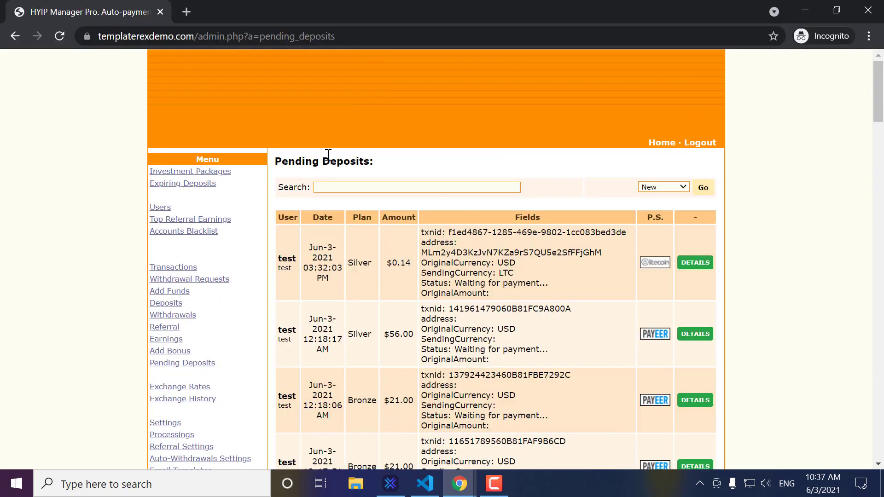
Step: Reload Pending Deposits and filter admin Transactions to deposits, showing the $0.14 Silver Litecoin deposit
click(60, 36)
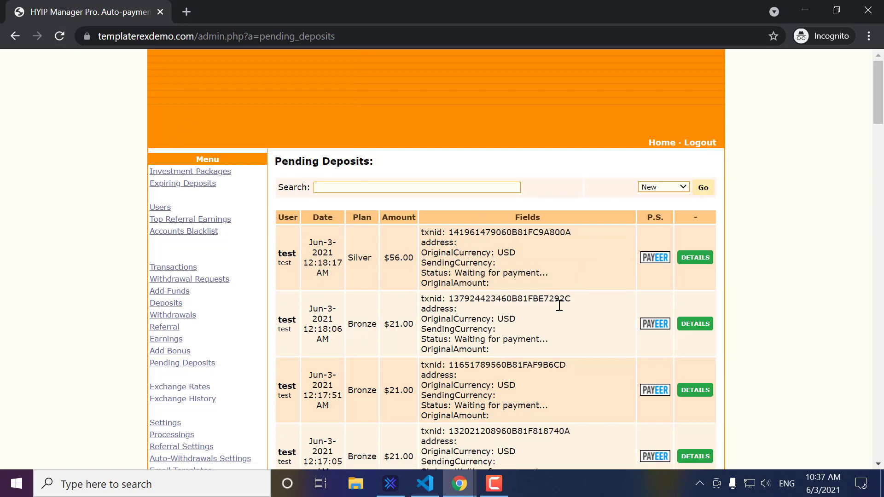
scroll(245, 297, down, 2)
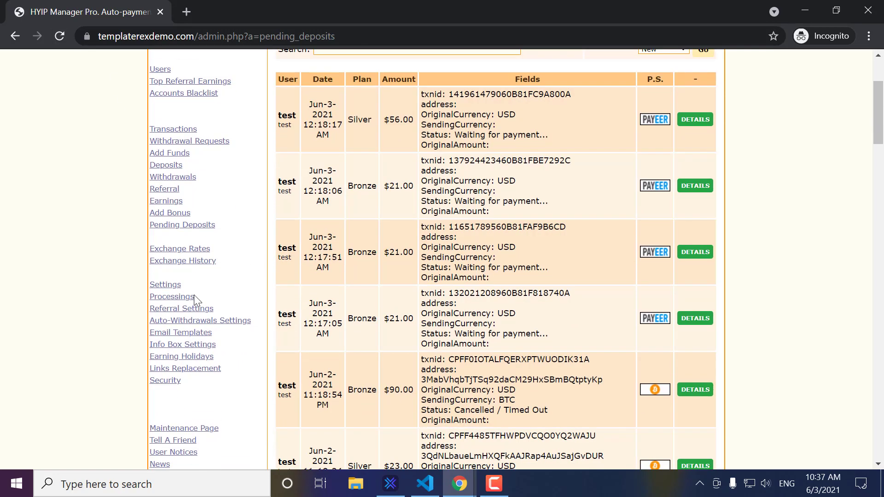
scroll(247, 233, up, 1)
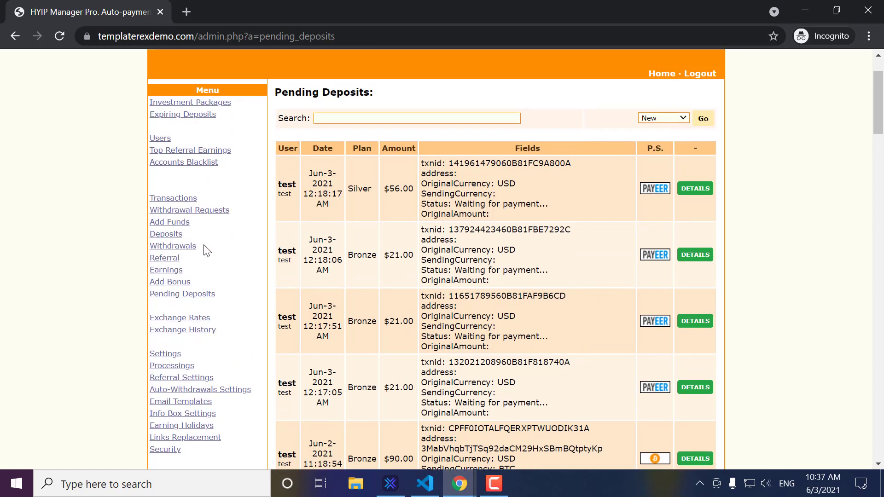
click(180, 200)
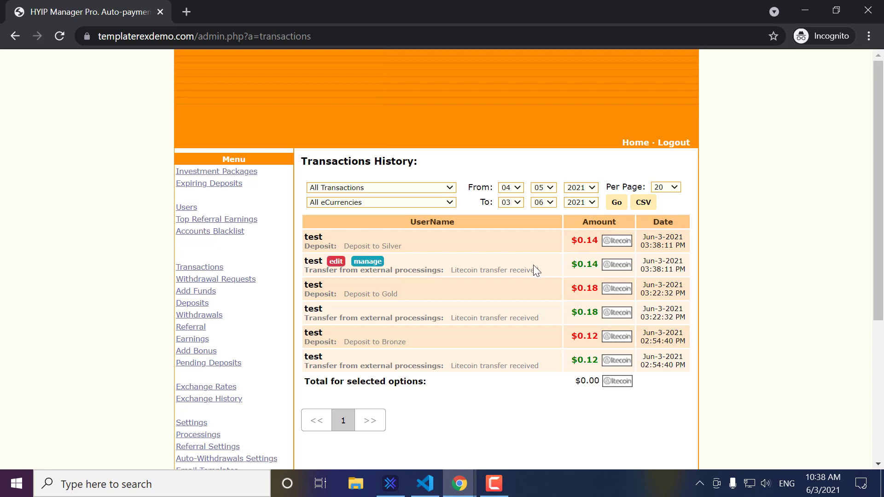
mouse_move(391, 248)
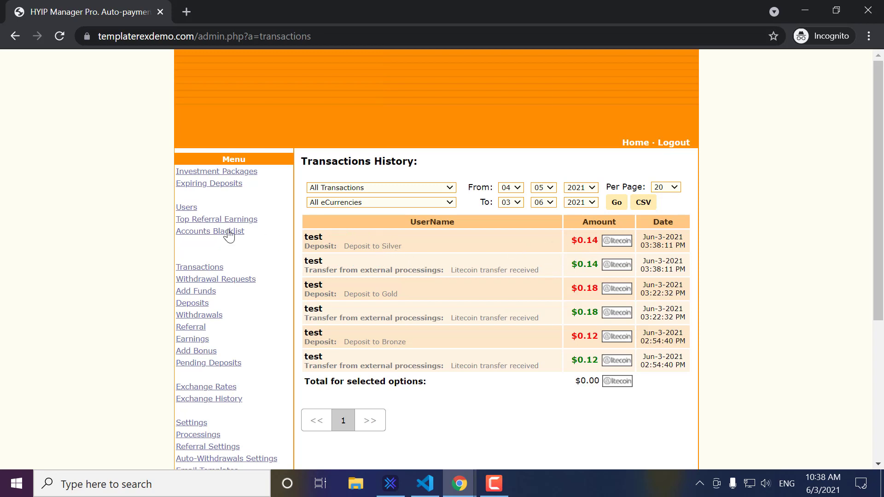
click(202, 304)
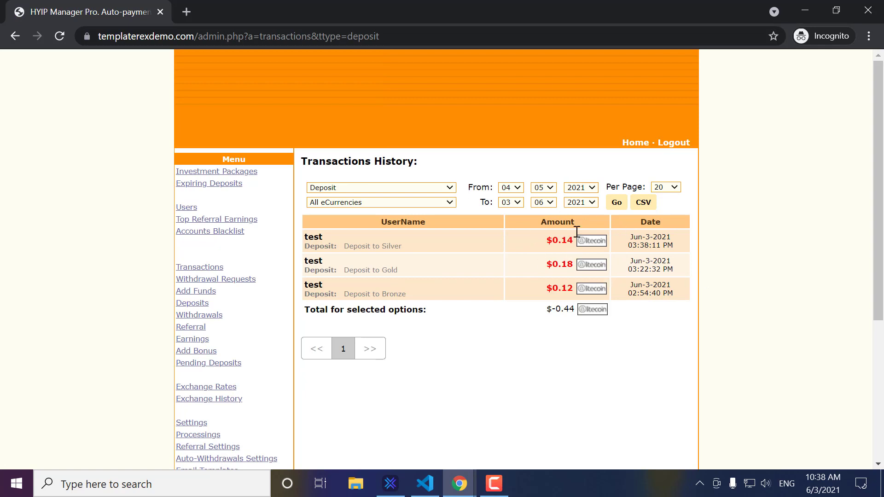
Step: Return to the member Make a Deposit page showing $0.44 total deposited
click(808, 13)
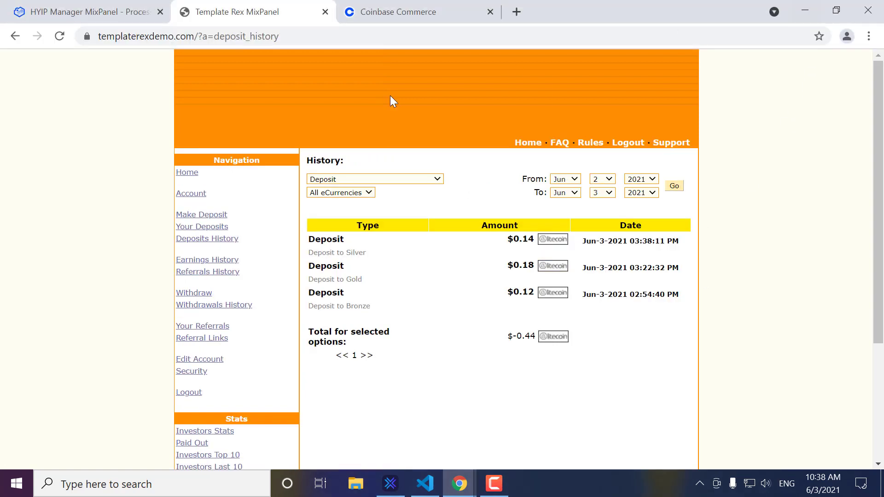
click(199, 214)
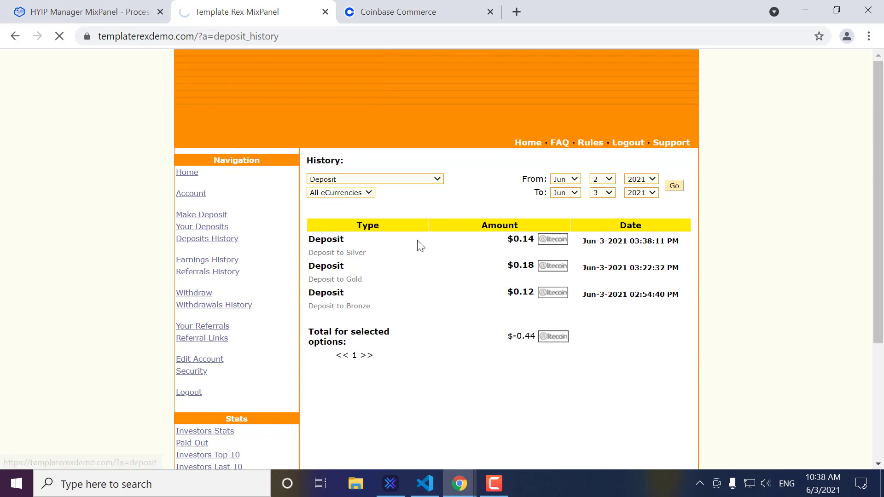
scroll(451, 245, down, 3)
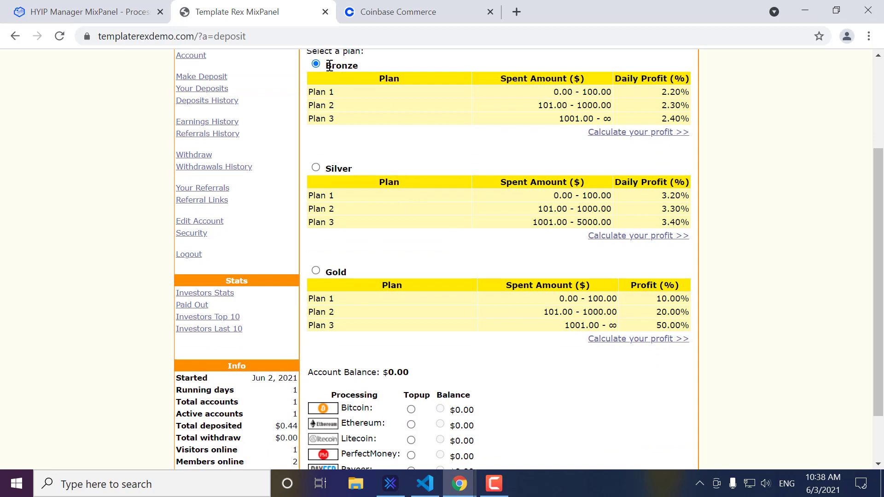
Step: Submit a $0.21 Bronze deposit via Litecoin Topup and copy its LTC payment address
scroll(466, 268, down, 2)
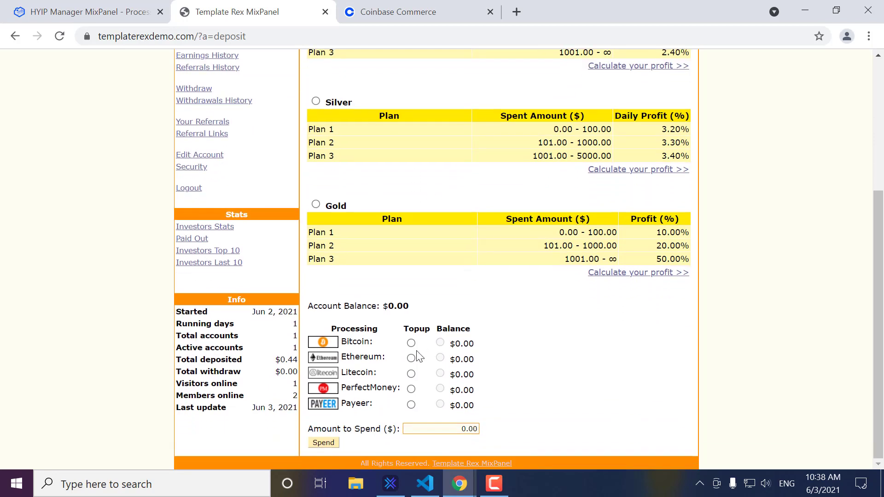
click(411, 374)
drag(469, 430, 479, 429)
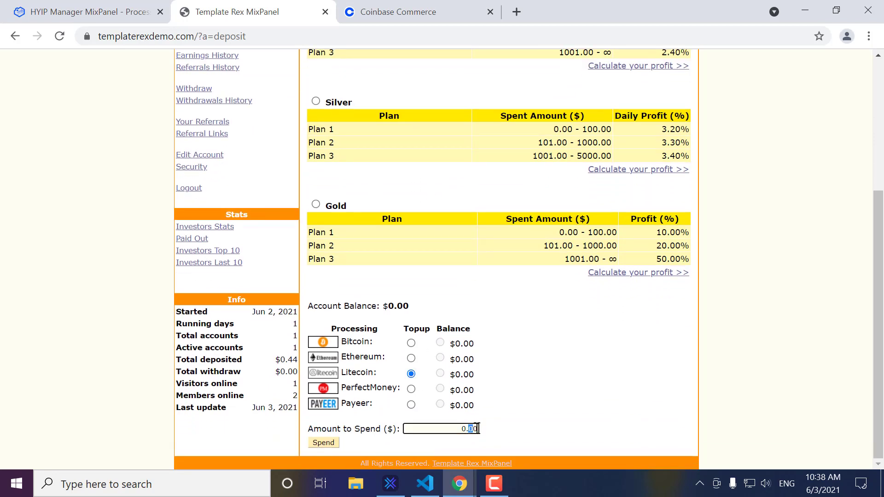
text(21)
click(331, 443)
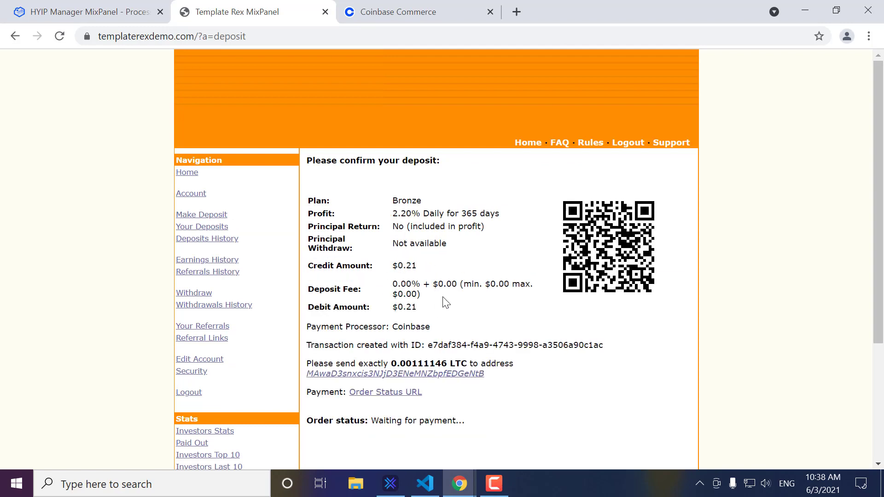
scroll(458, 295, down, 1)
drag(486, 305, 306, 305)
key(ctrl+c)
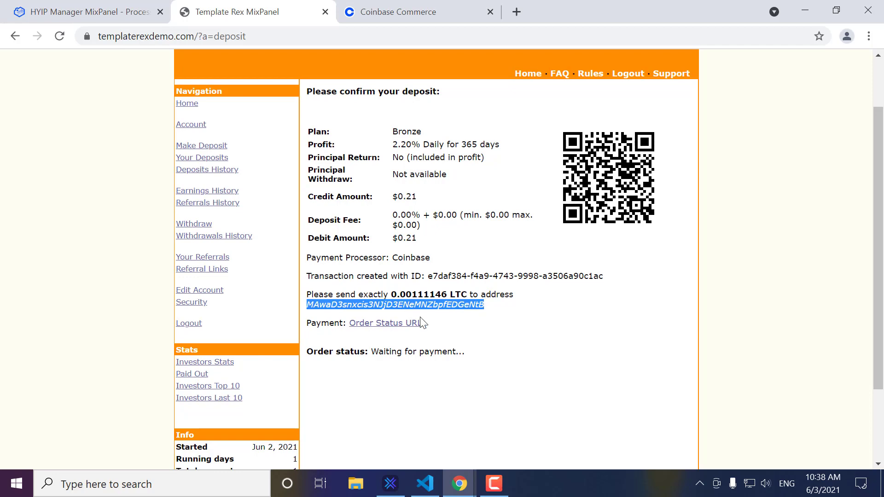
Step: Start a Litecoin send in Exodus with the copied deposit address as recipient
click(399, 483)
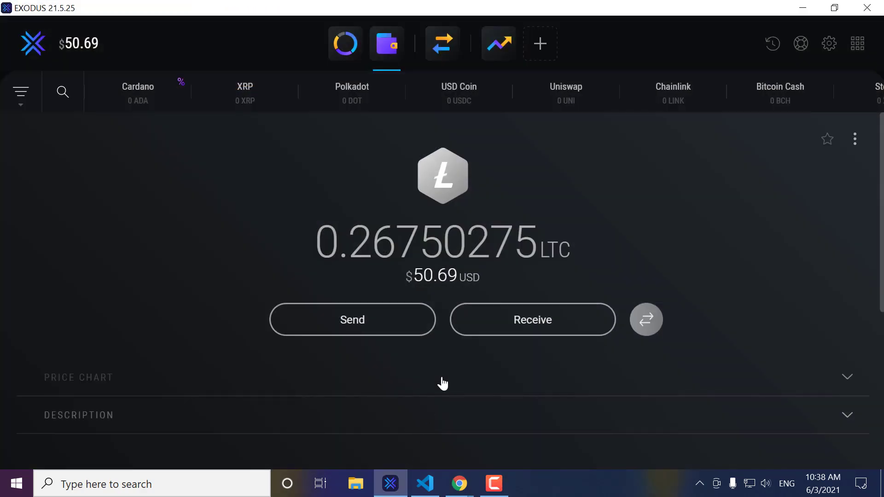
click(389, 316)
click(397, 198)
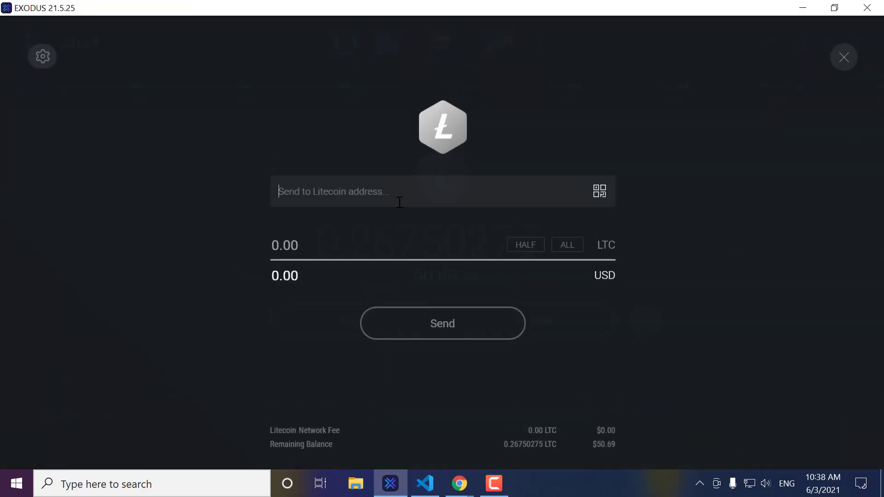
key(ctrl+v)
click(814, 9)
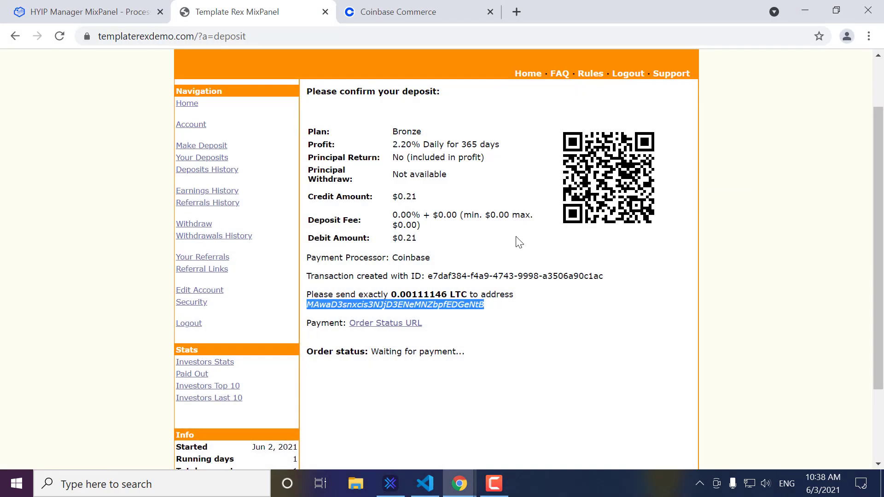
Step: Copy the 0.00111146 LTC amount from the deposit page into Exodus's amount field
drag(400, 294, 447, 295)
key(ctrl+c)
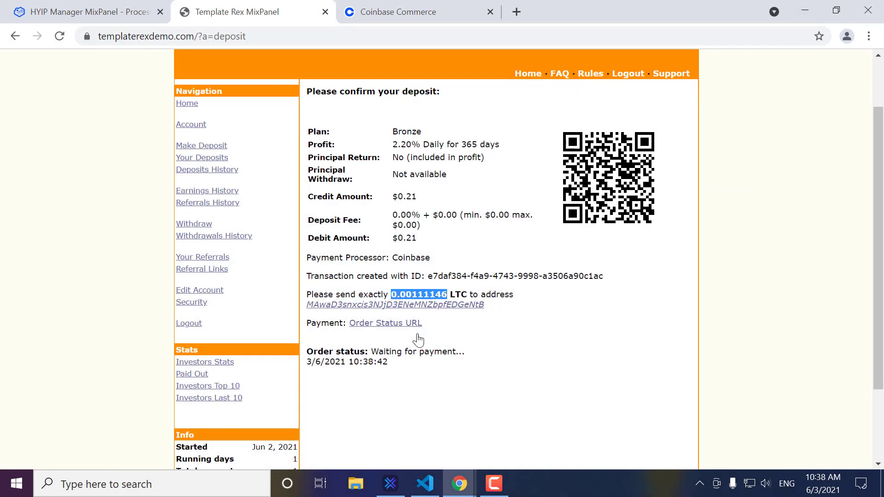
click(391, 484)
click(373, 238)
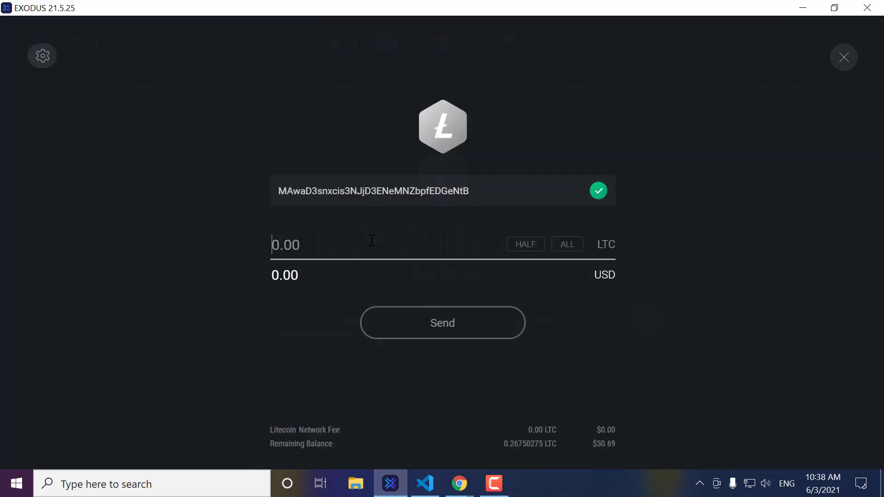
key(ctrl+v)
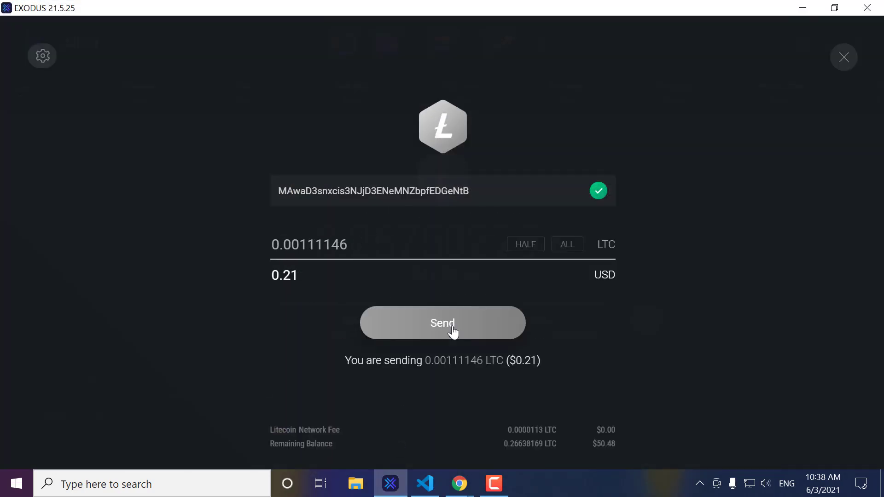
Step: Send and confirm the 0.00111146 LTC ($0.21) payment, then return to the deposit page
click(451, 332)
click(529, 408)
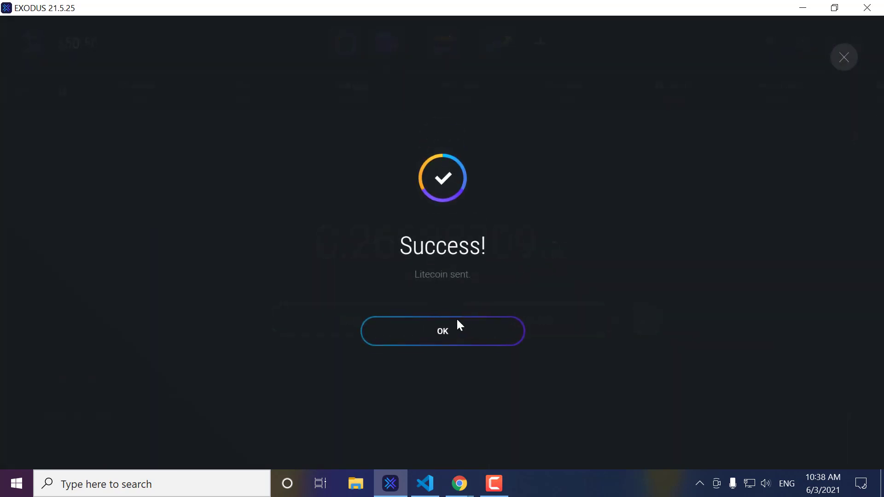
click(441, 332)
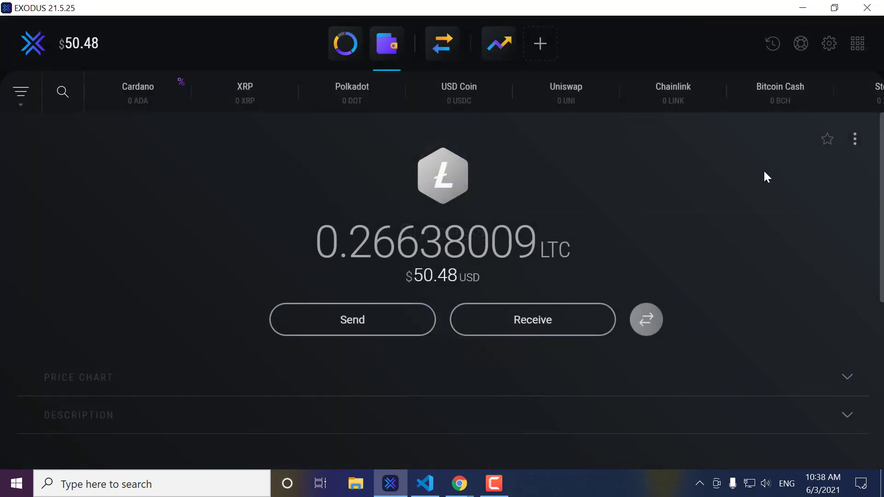
click(805, 8)
click(544, 345)
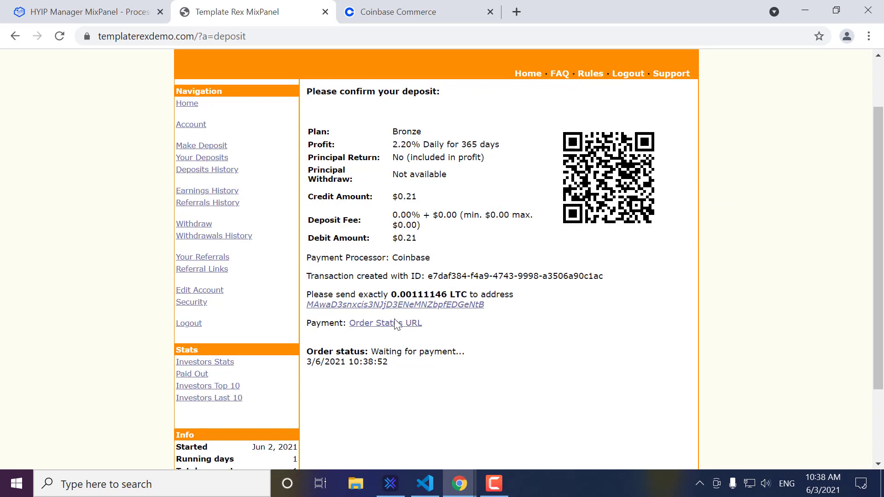
Step: View the Coinbase charge showing the $0.21 payment at 0 of 2 confirmations, then return to the admin panel
click(399, 323)
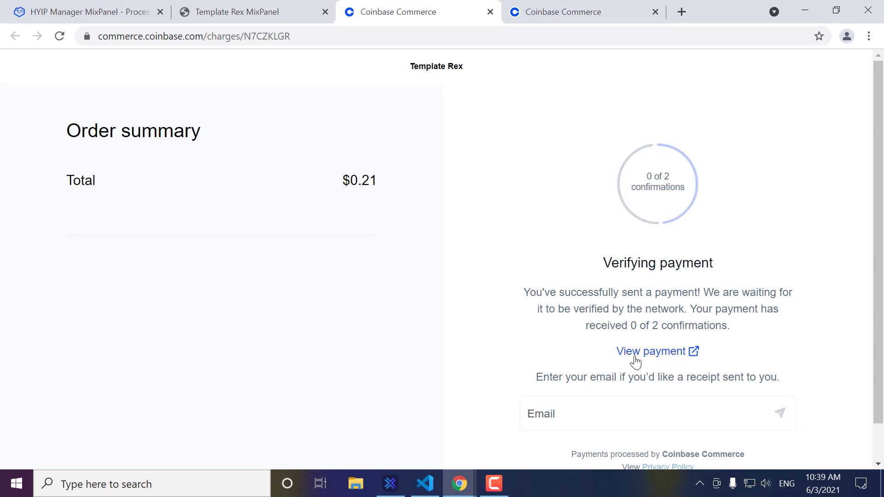
click(491, 13)
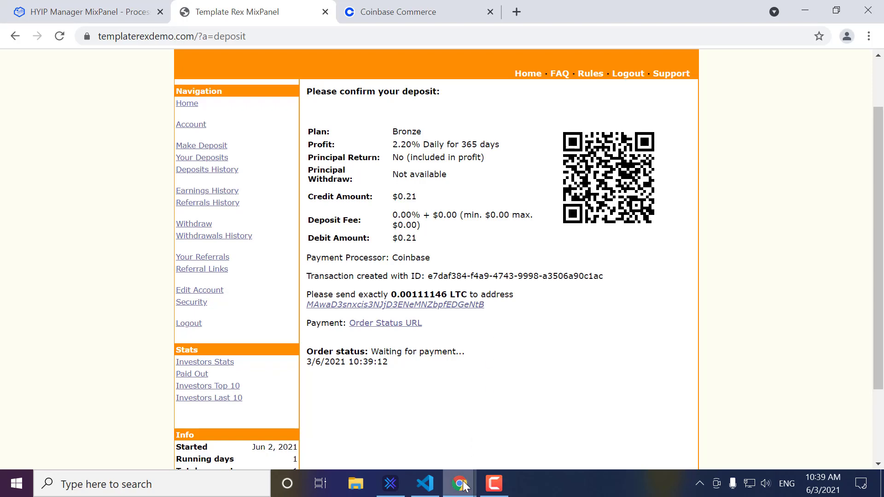
mouse_move(460, 484)
click(534, 436)
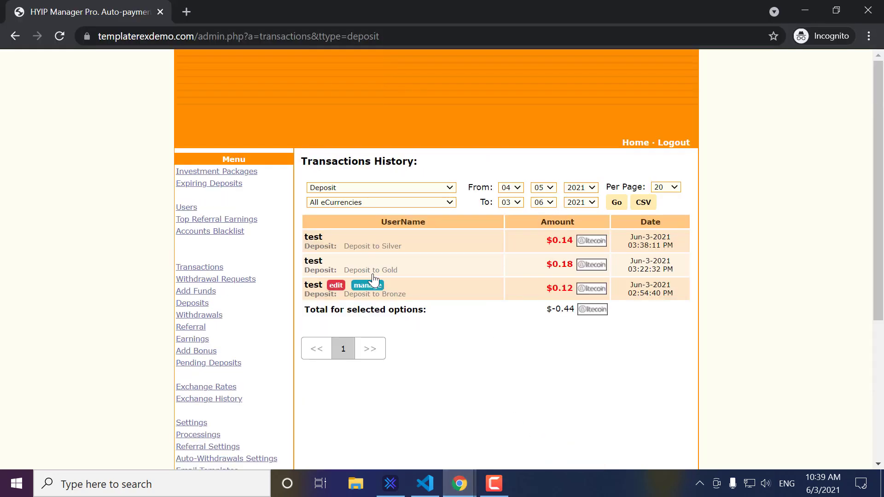
Step: Review the $0.21 Bronze Litecoin entry in admin Pending Deposits, then return to the deposit page
click(233, 365)
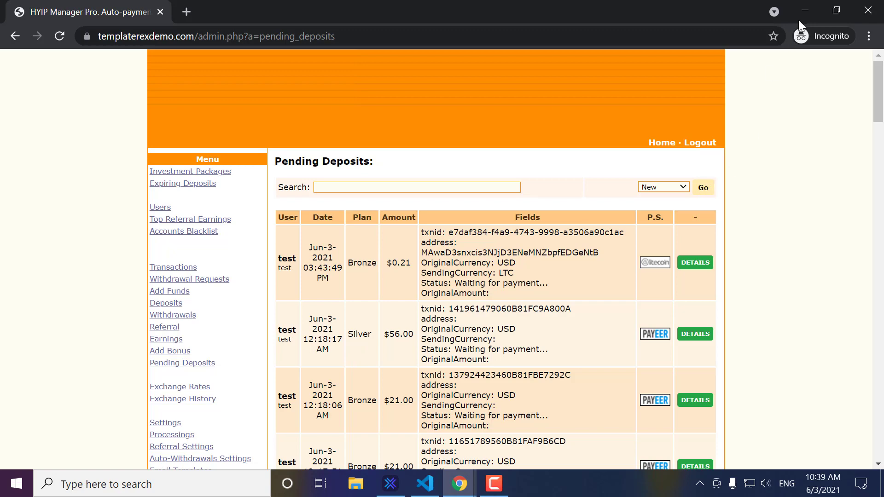
click(805, 9)
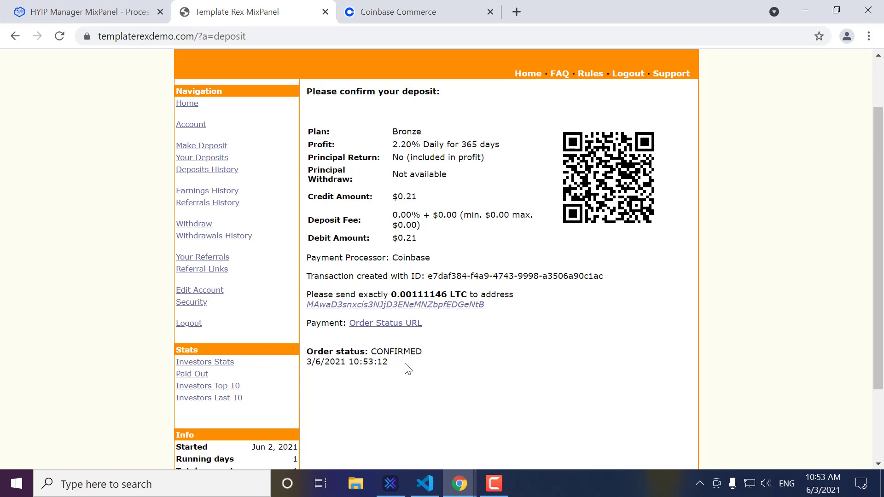
Step: Find the $0.21 Bronze deposit in Your Deposits and Deposits History, then view the Coinbase dashboard
click(205, 157)
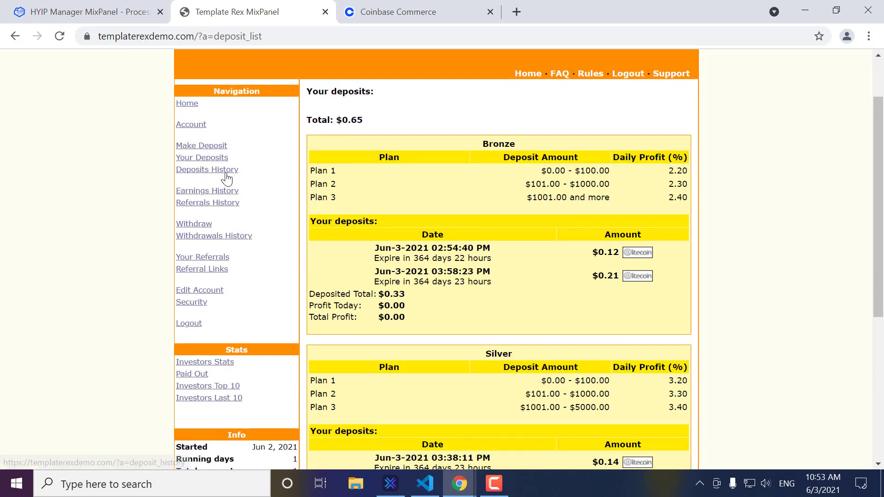
click(227, 174)
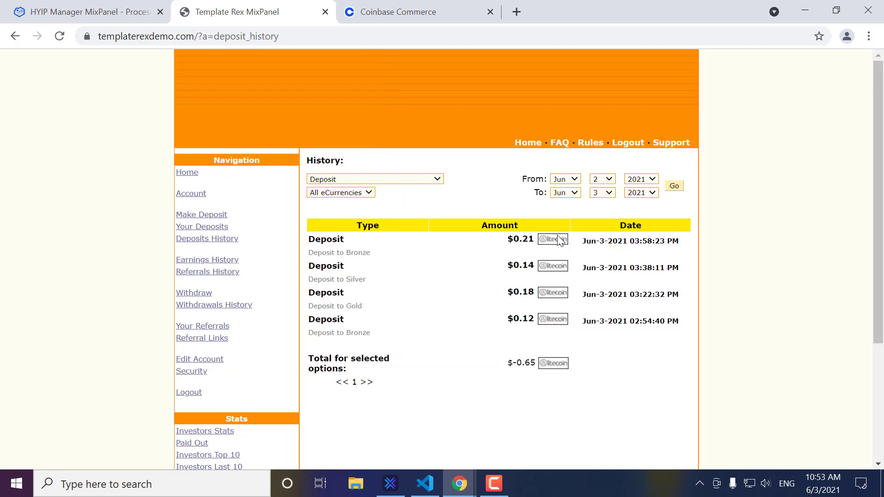
click(431, 11)
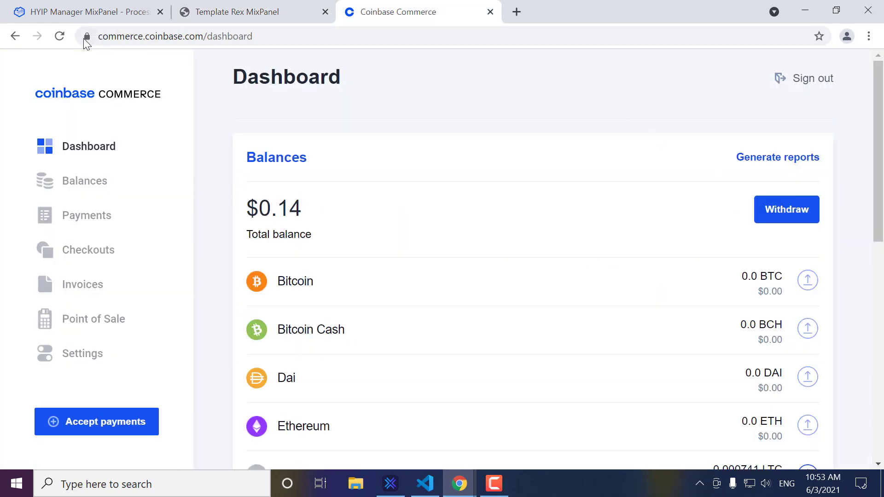
Step: Reload the Coinbase dashboard to show a $0.35 balance and the completed 0.21 USD Litecoin payment
click(59, 36)
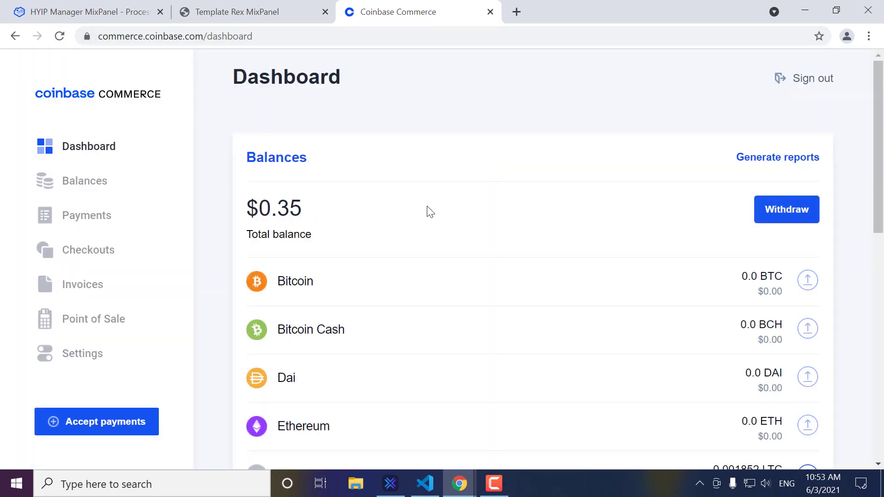
scroll(429, 212, down, 9)
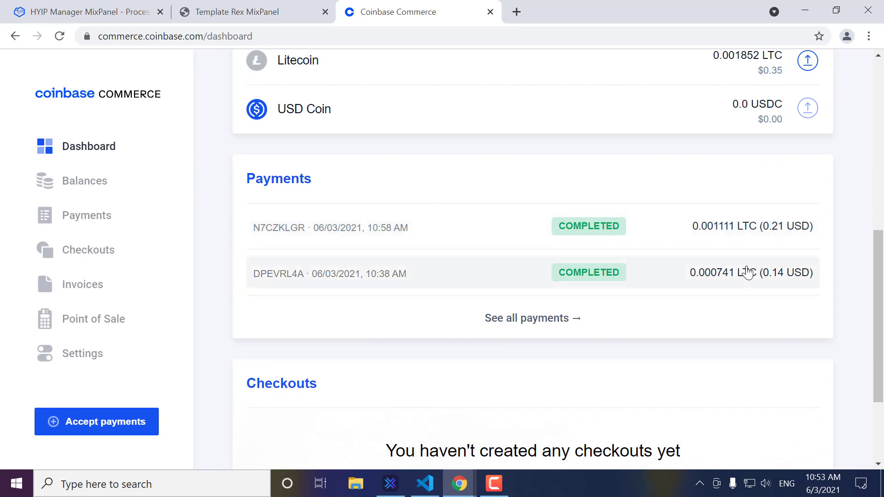
scroll(532, 195, up, 2)
scroll(532, 195, up, 7)
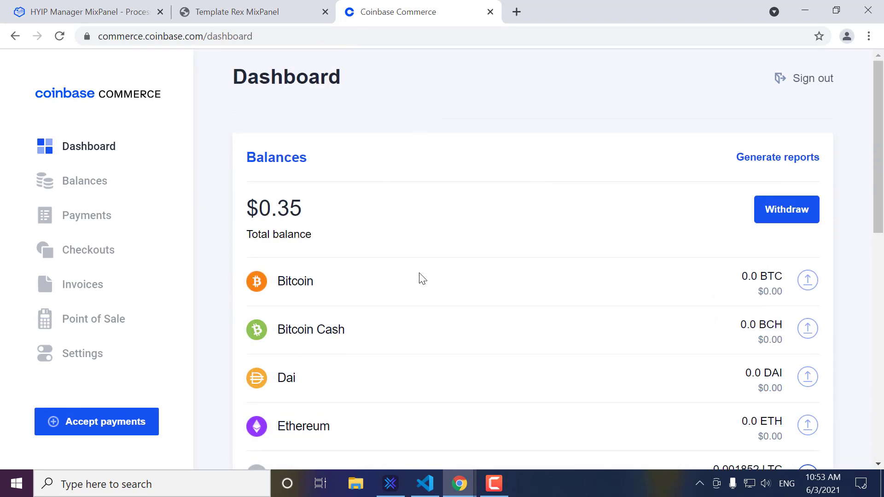
Step: Reload admin Pending Deposits to confirm the $0.21 deposit is no longer pending
mouse_move(465, 472)
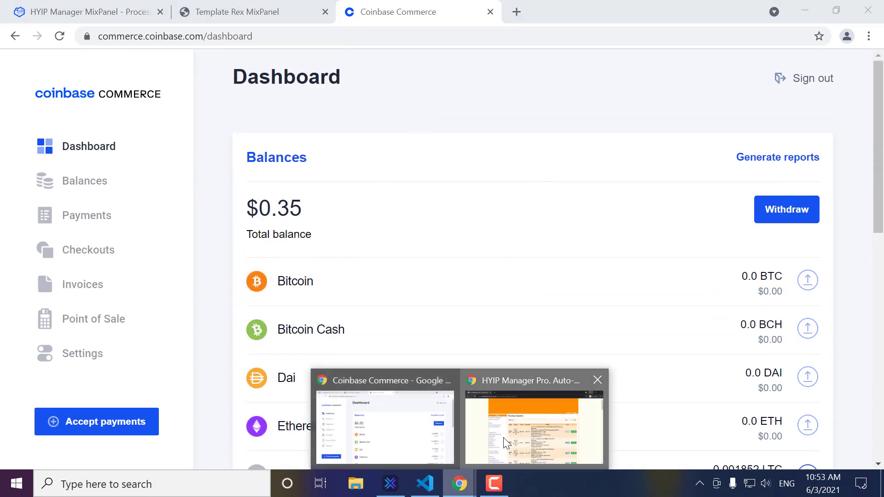
click(503, 437)
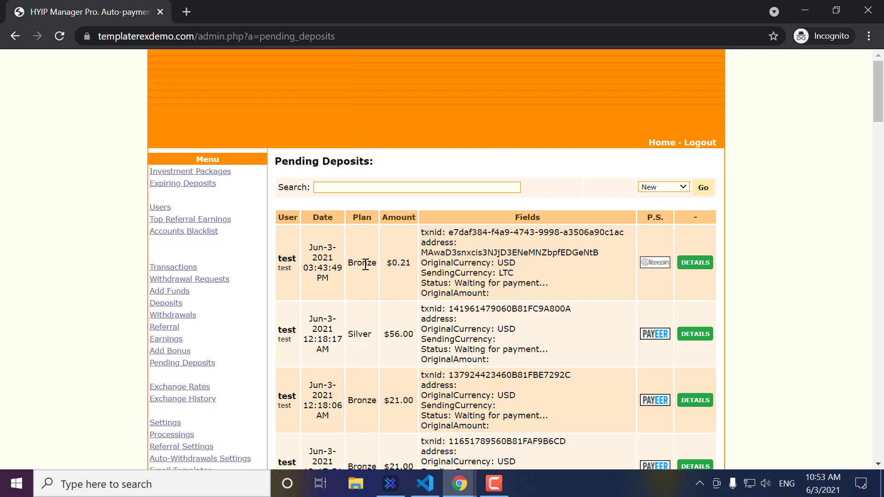
click(63, 36)
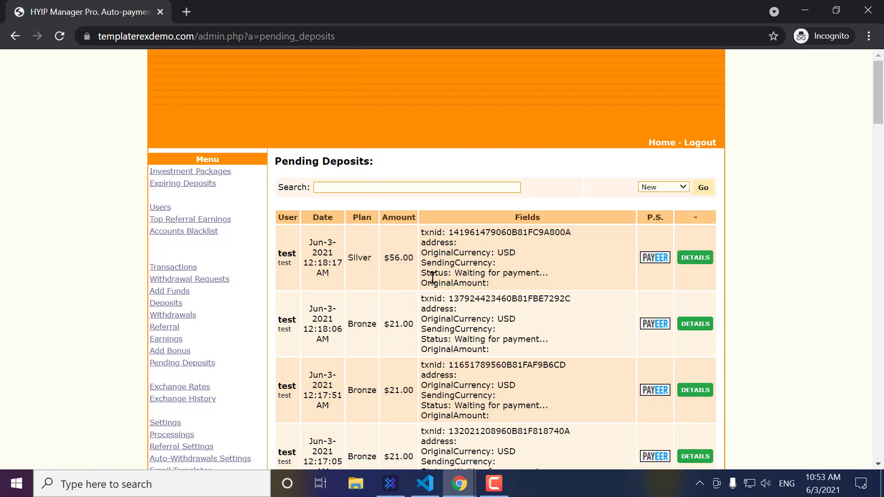
scroll(231, 270, down, 1)
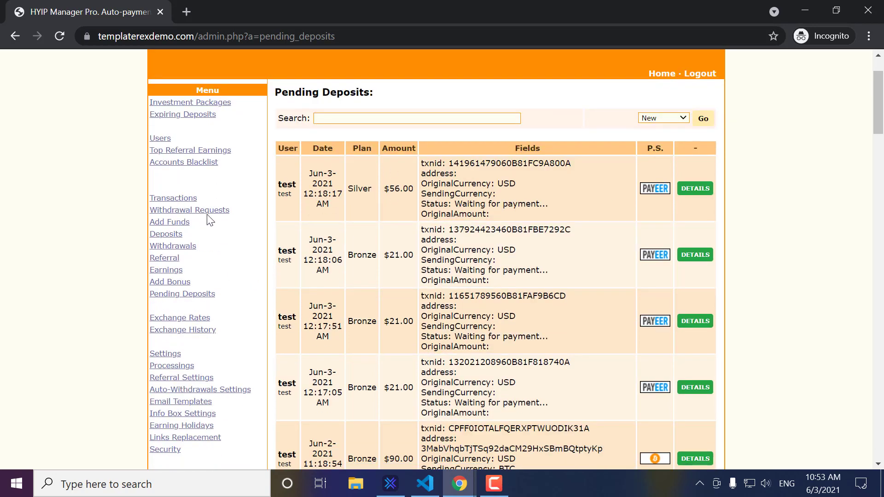
Step: Check admin deposit transactions totalling $0.65, then minimize both Chrome windows
click(194, 202)
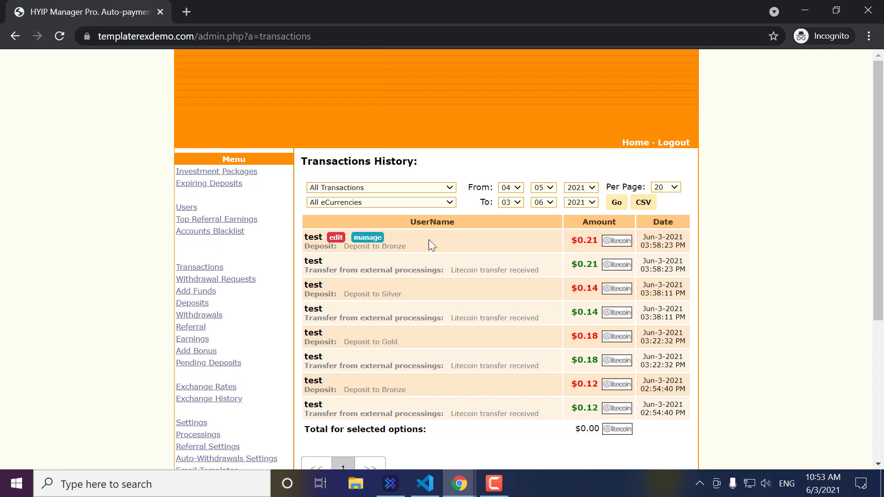
click(193, 304)
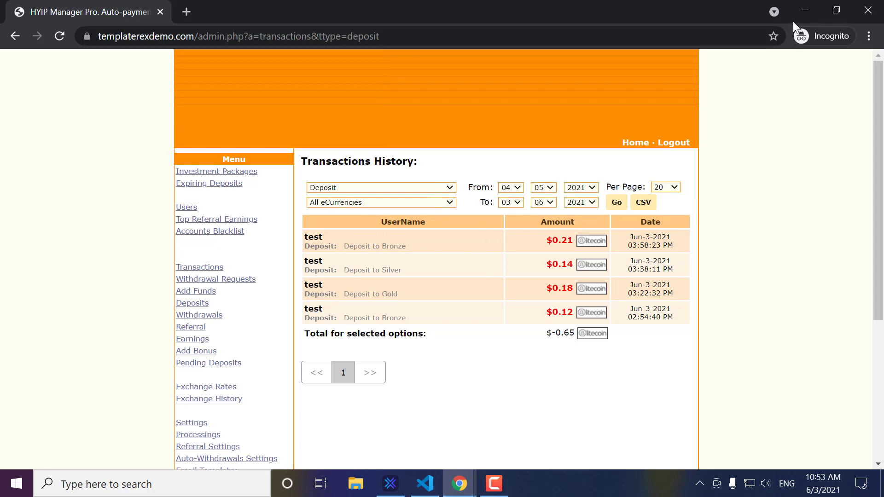
click(801, 11)
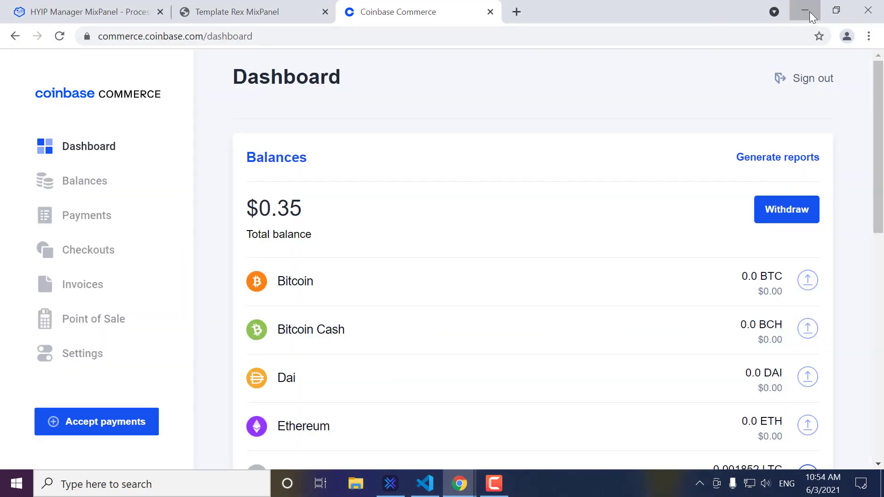
click(810, 12)
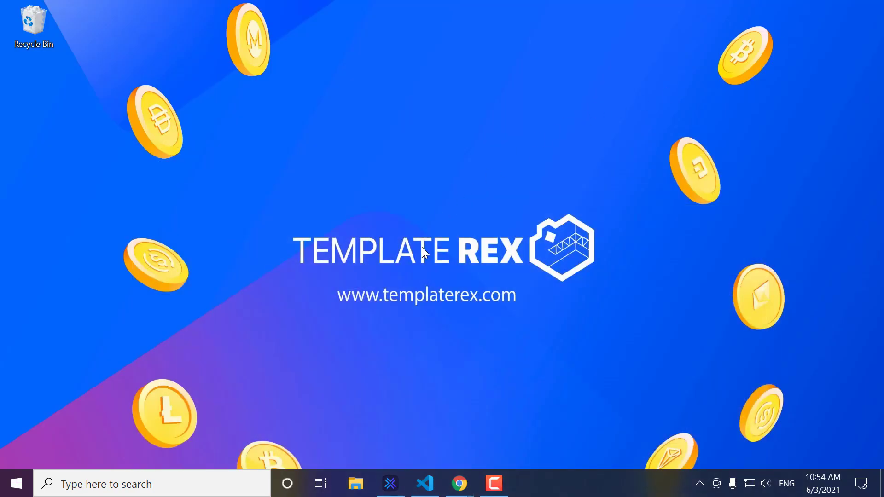